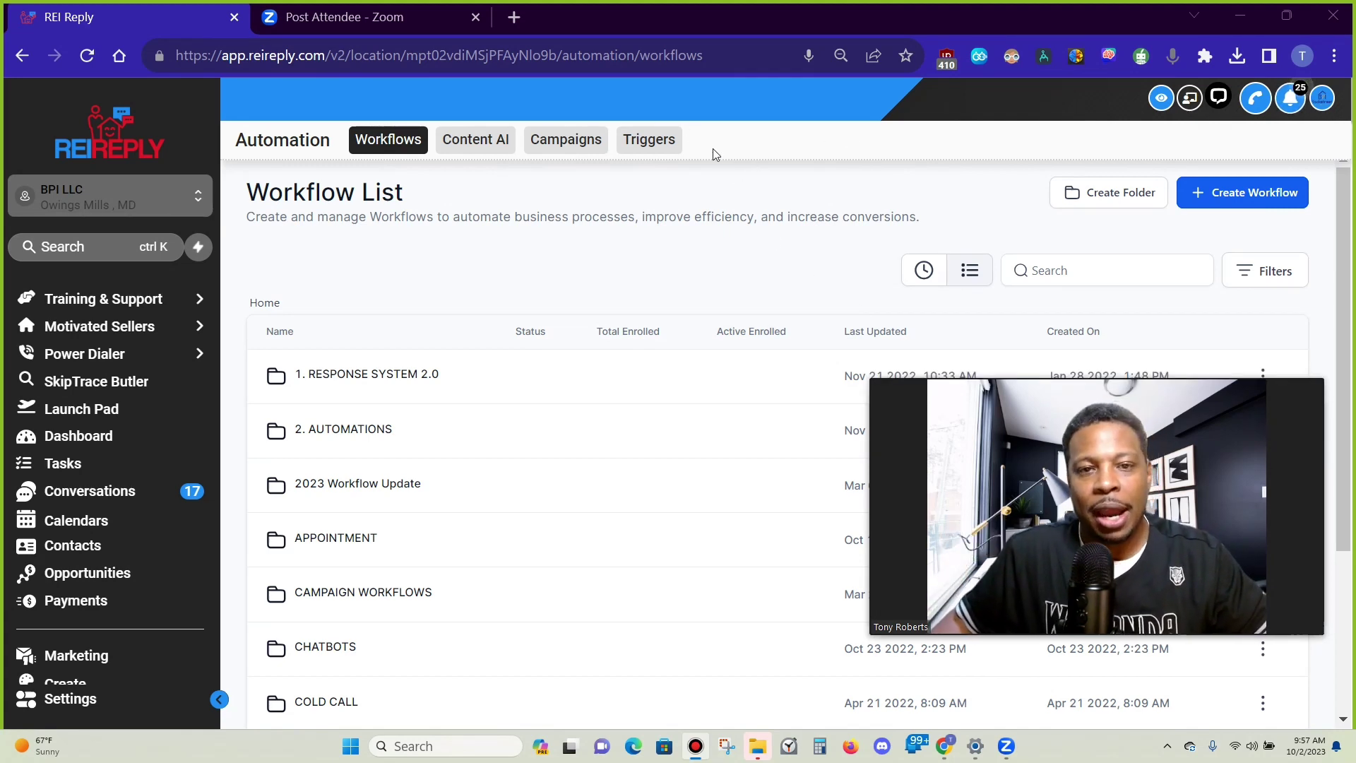
Open the automation campaigns area to reach the new-workflow template choices
{"action": "left_click", "coordinate": [576, 145]}
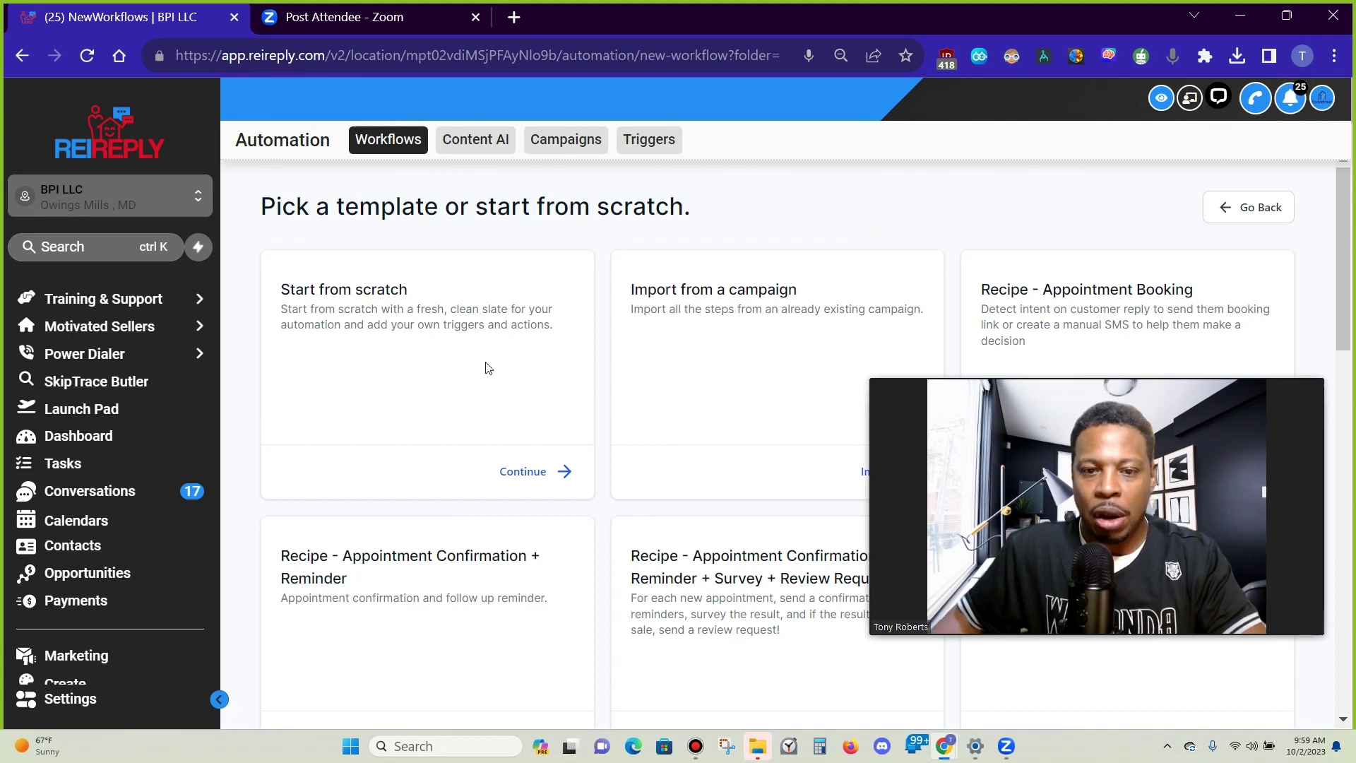
{"action": "left_click", "coordinate": [531, 472]}
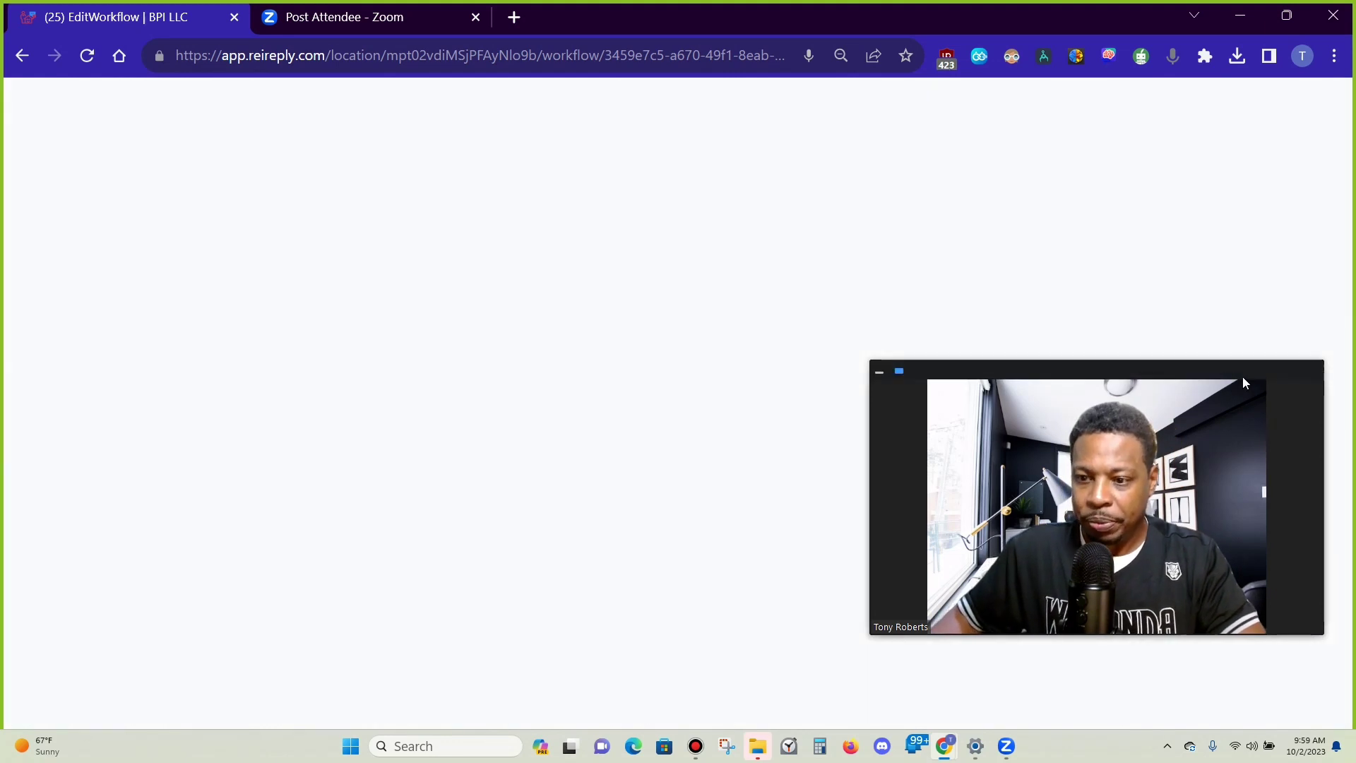
{"action": "left_click_drag", "start_coordinate": [1250, 387], "coordinate": [1310, 540]}
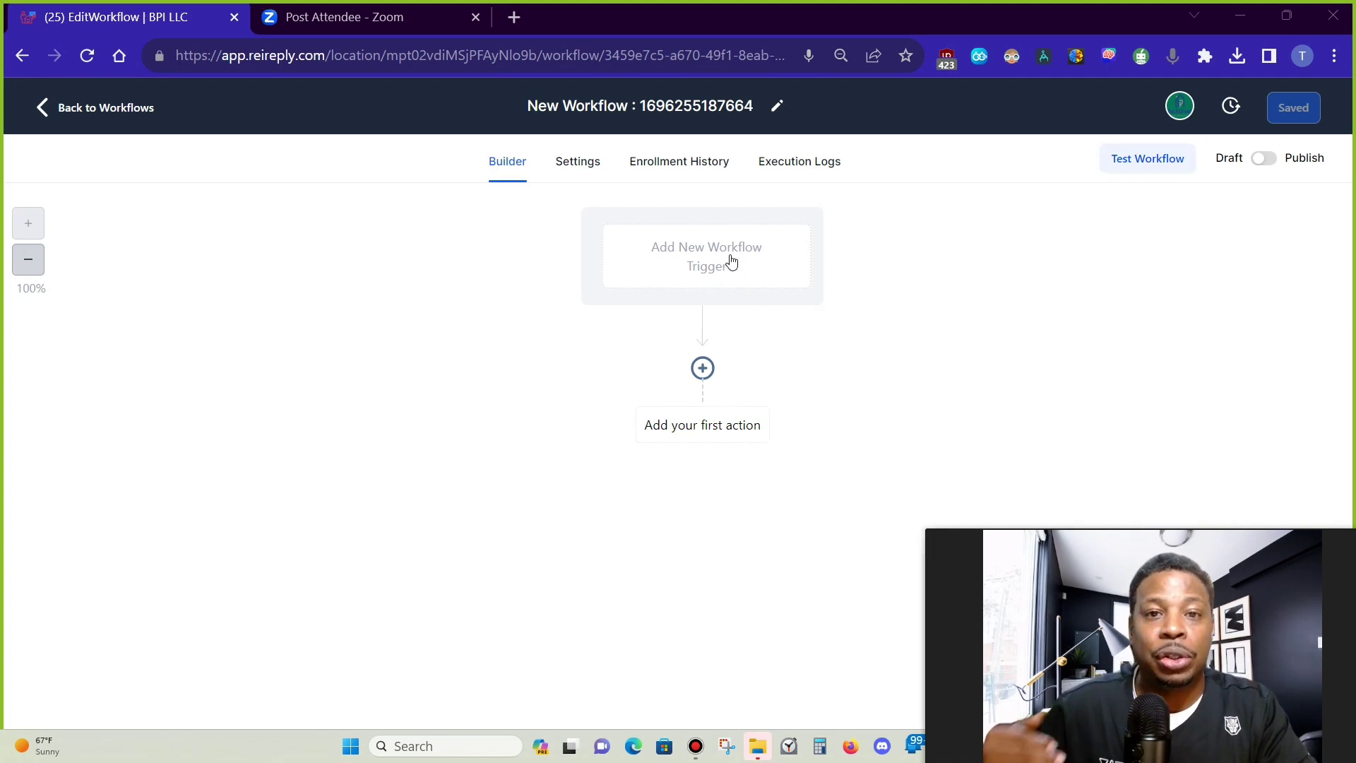
{"action": "left_click", "coordinate": [729, 261]}
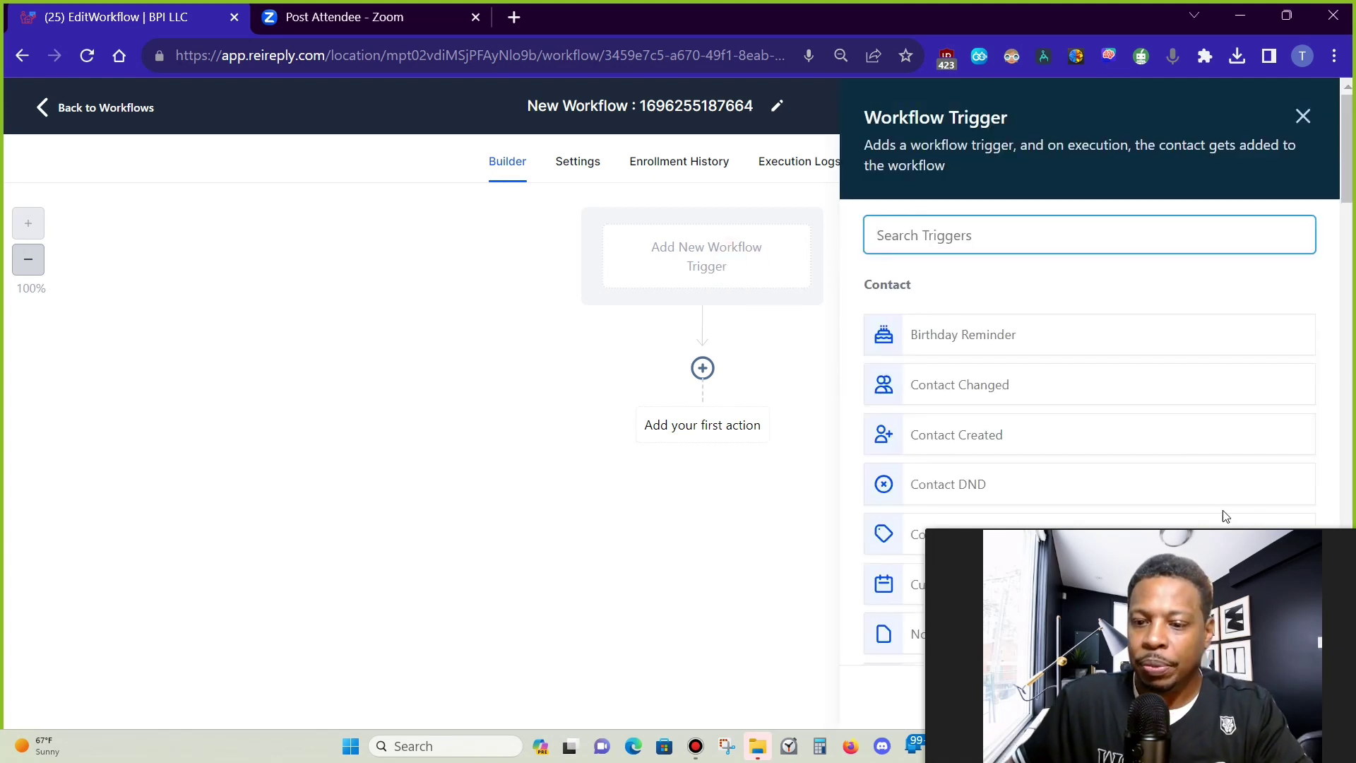
{"action": "left_click", "coordinate": [1273, 540]}
{"action": "left_click_drag", "start_coordinate": [1083, 483], "coordinate": [293, 535]}
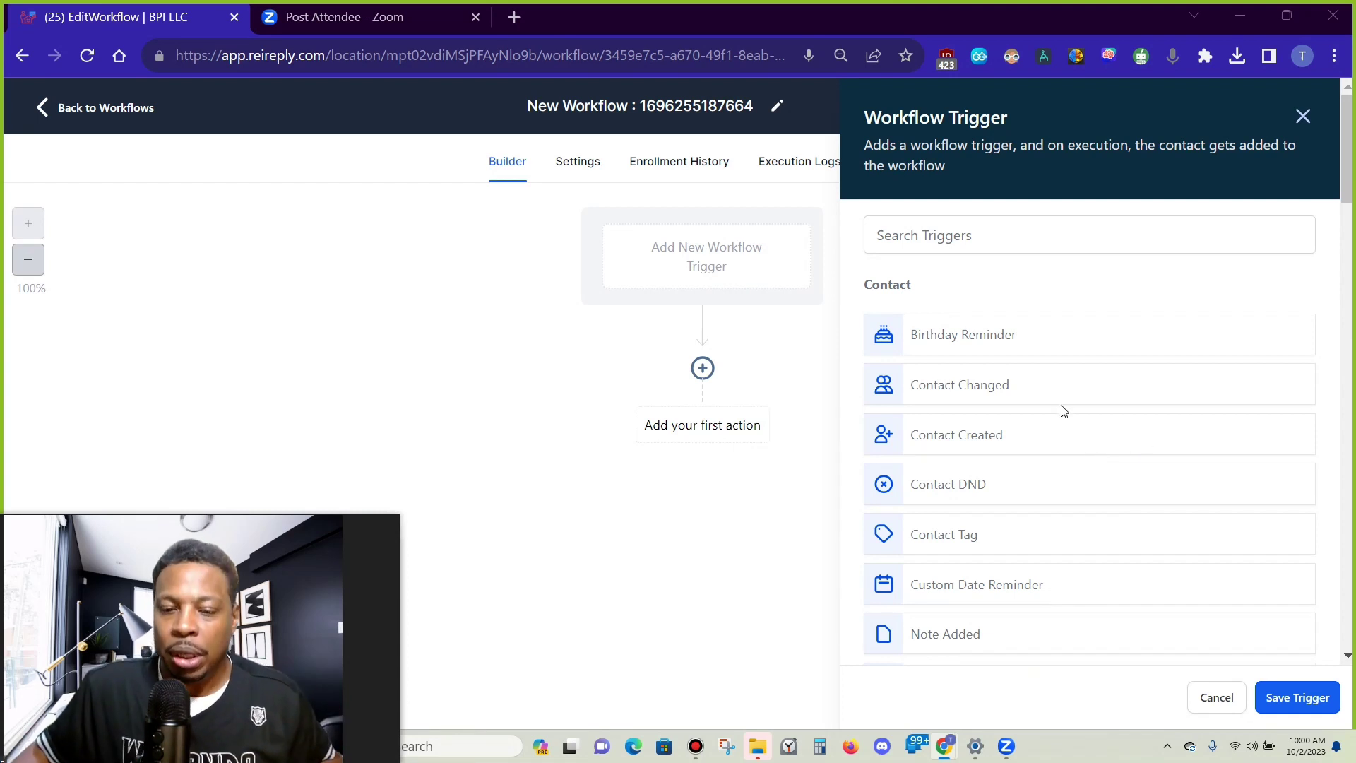
{"action": "scroll", "coordinate": [999, 344], "scroll_direction": "down", "scroll_amount": 3}
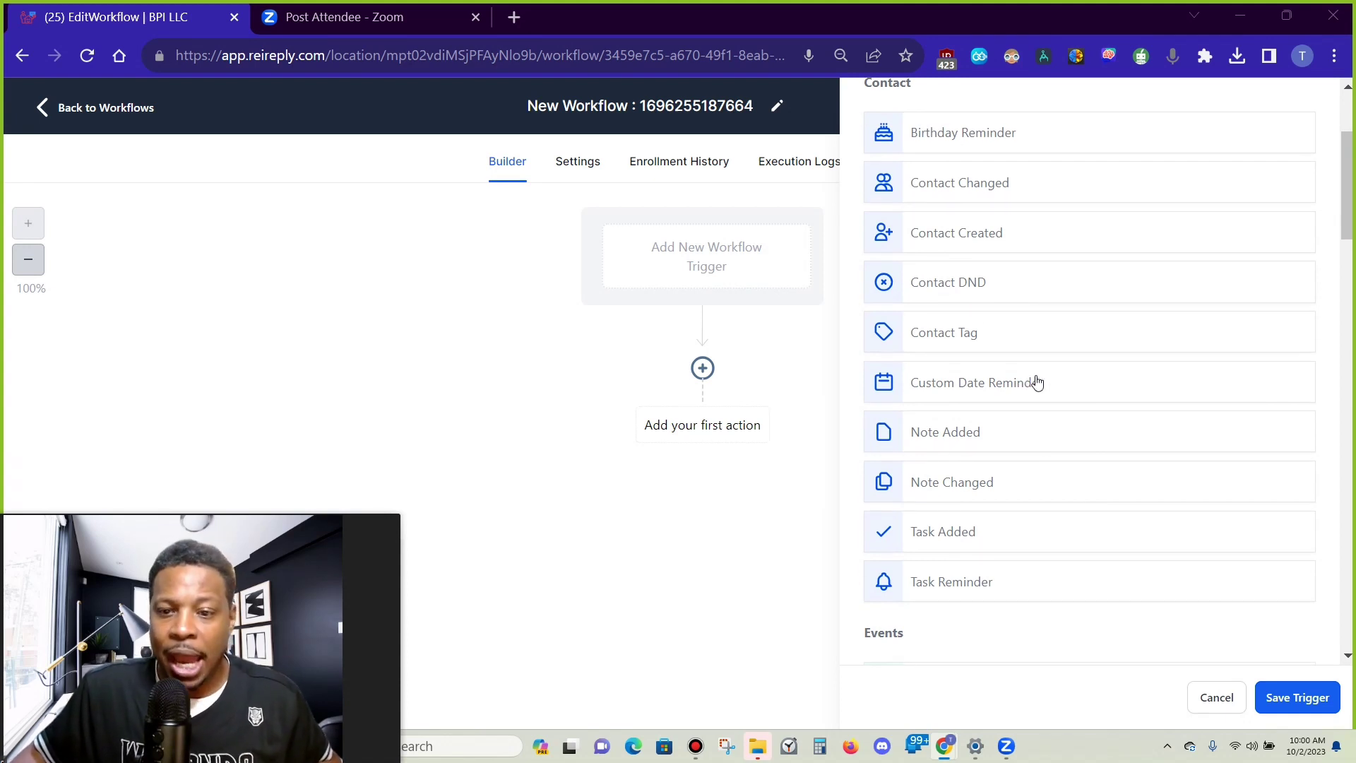
{"action": "scroll", "coordinate": [1062, 452], "scroll_direction": "down", "scroll_amount": 5}
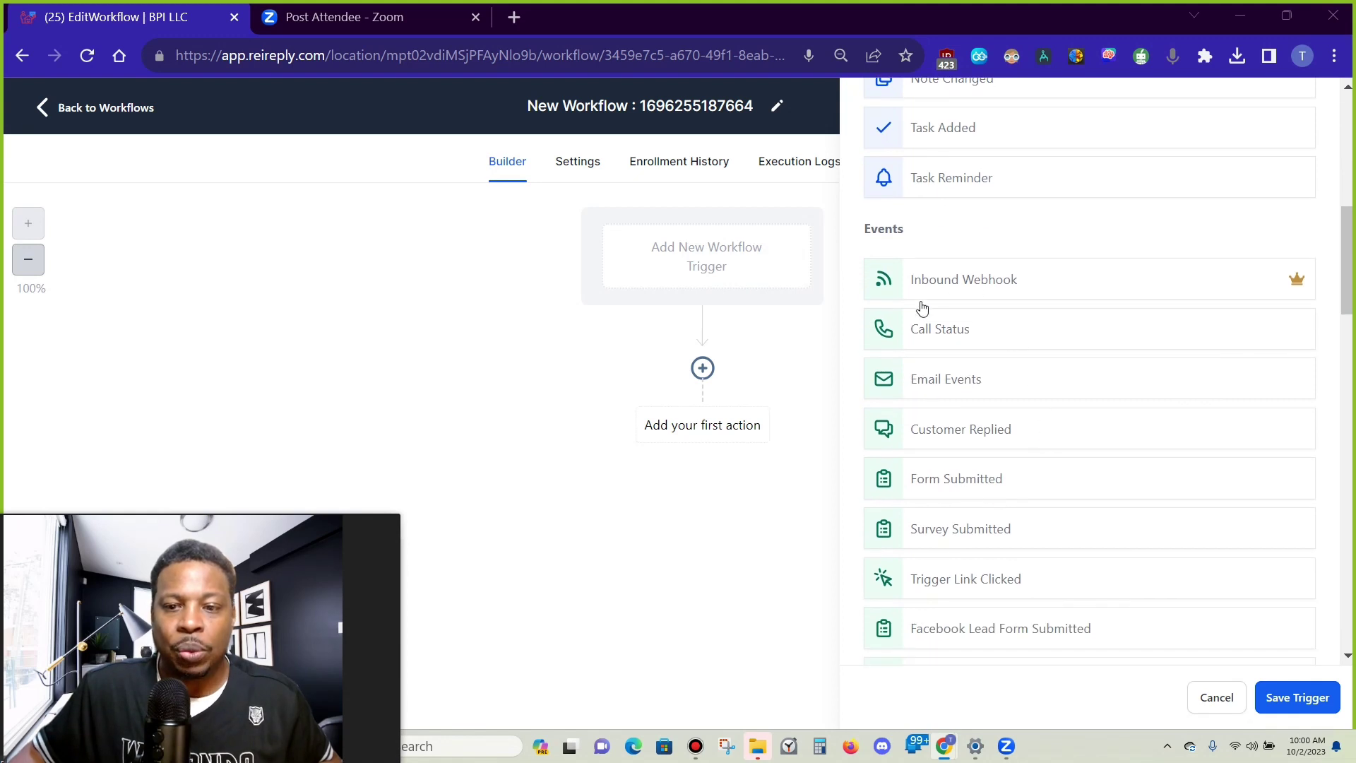
{"action": "scroll", "coordinate": [967, 228], "scroll_direction": "down", "scroll_amount": 3}
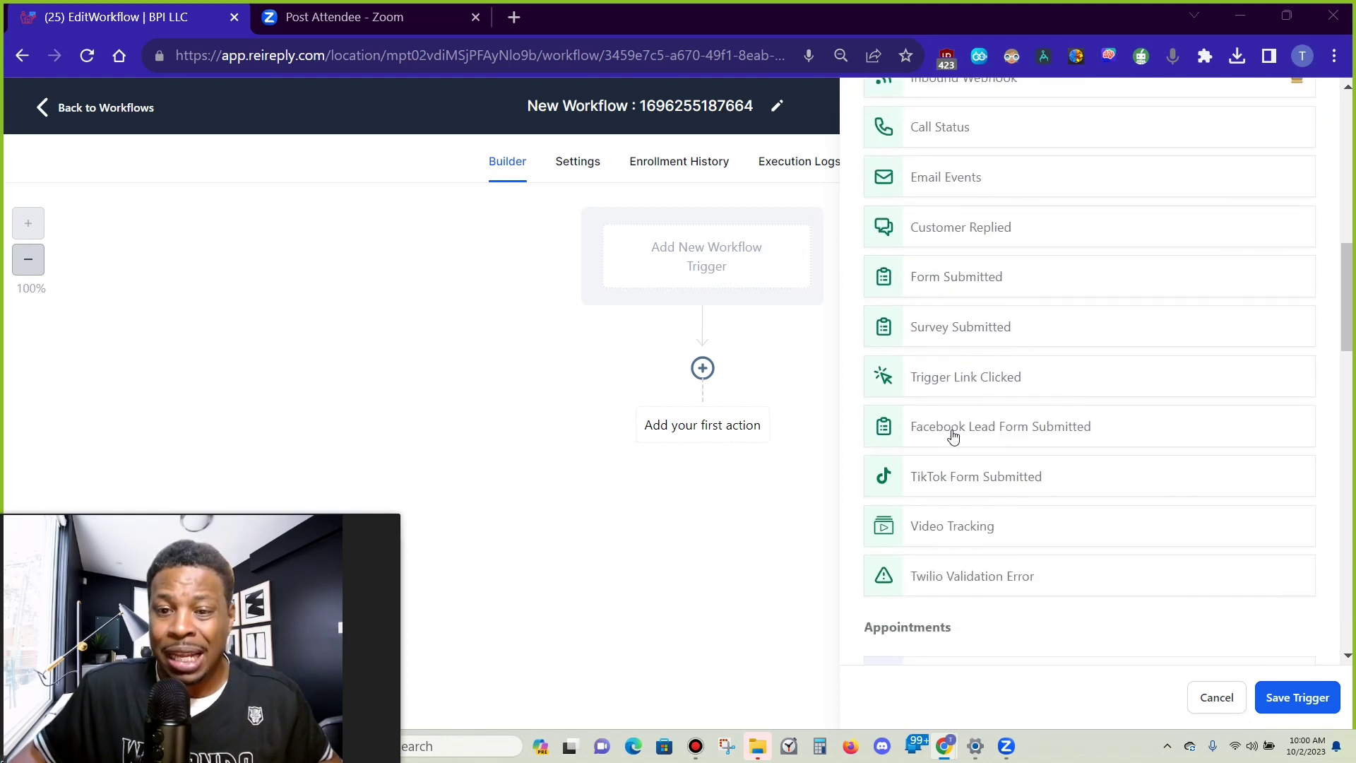
{"action": "scroll", "coordinate": [1024, 444], "scroll_direction": "down", "scroll_amount": 8}
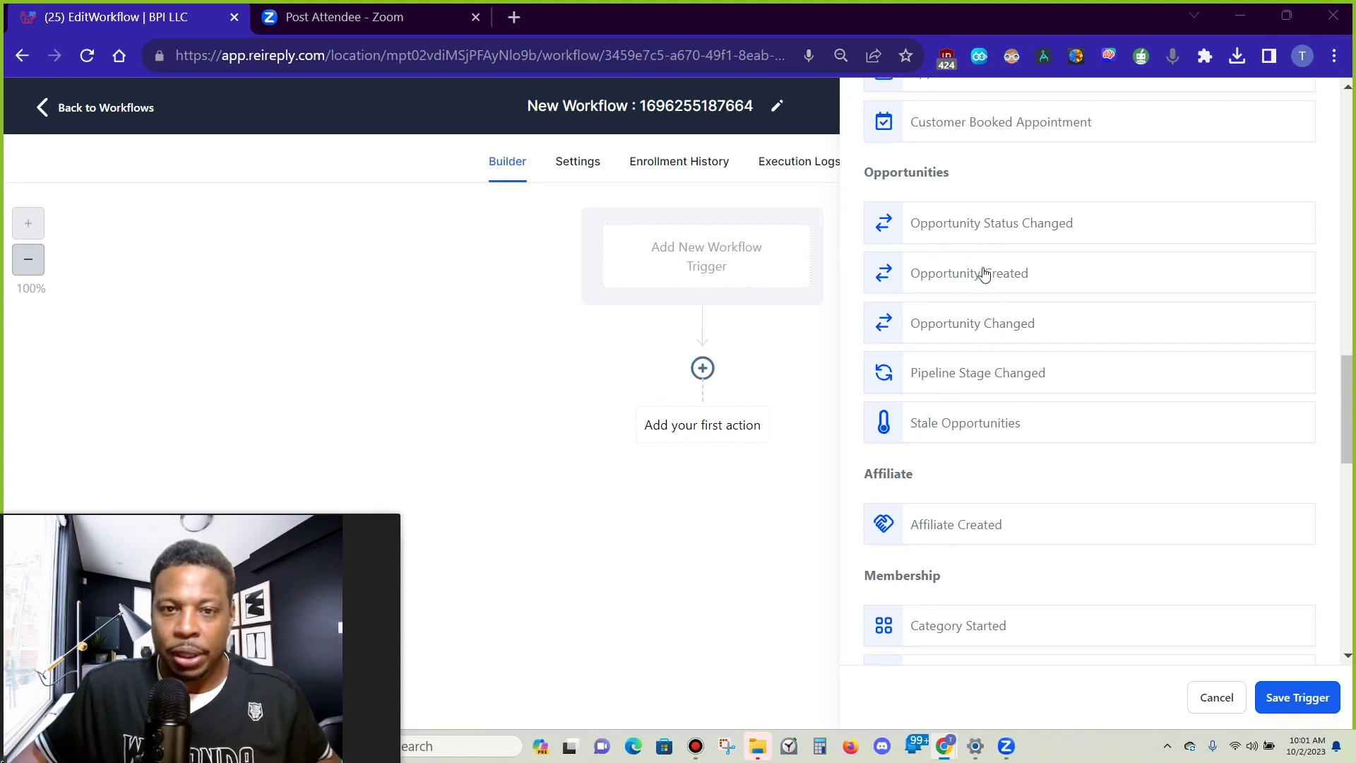
{"action": "scroll", "coordinate": [978, 339], "scroll_direction": "down", "scroll_amount": 4}
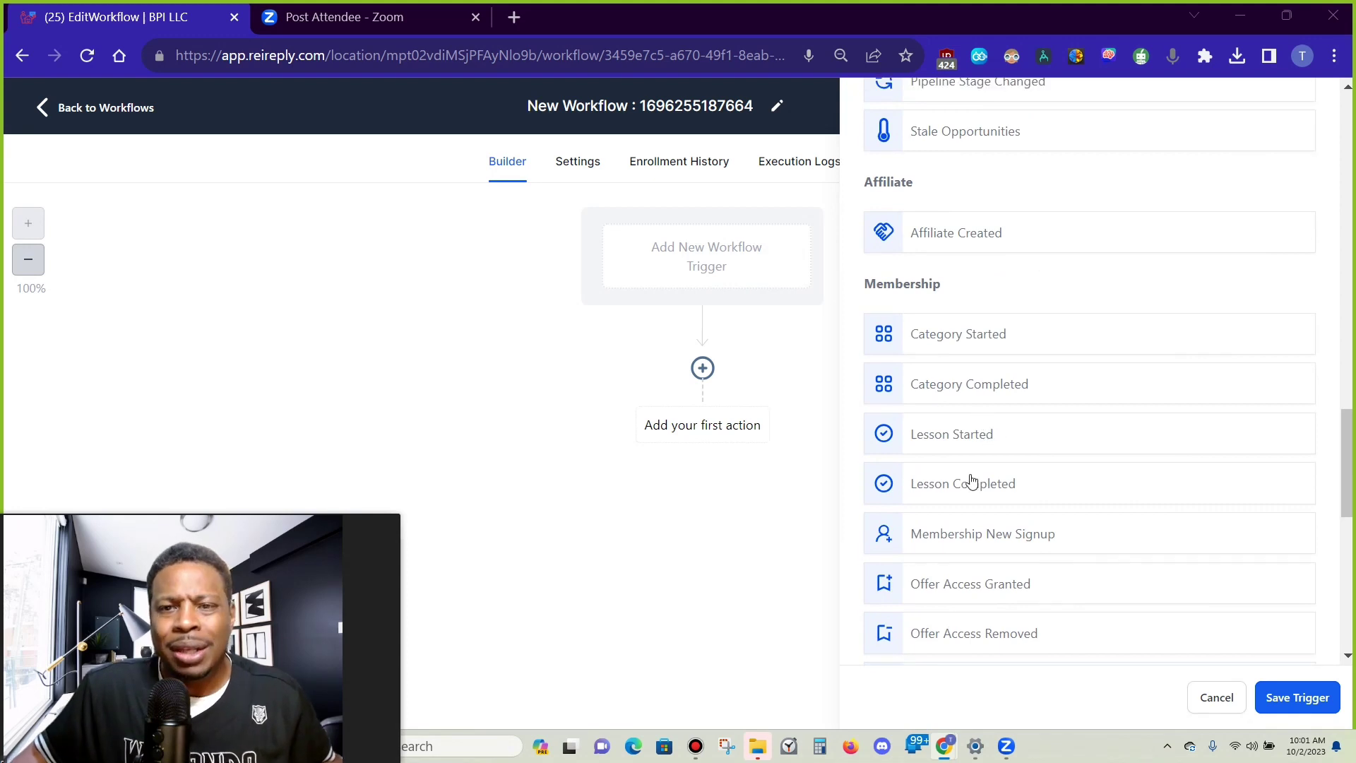
{"action": "scroll", "coordinate": [973, 477], "scroll_direction": "up", "scroll_amount": 10}
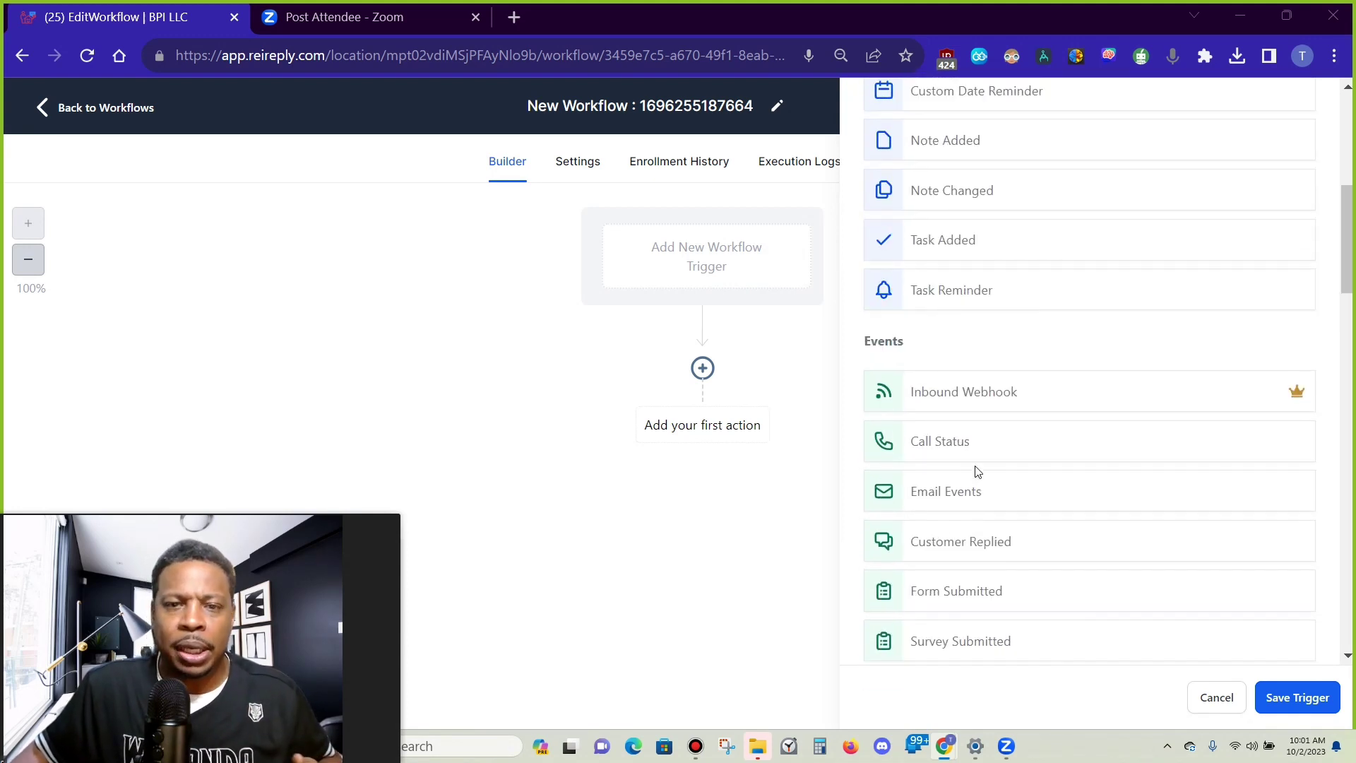
{"action": "scroll", "coordinate": [978, 472], "scroll_direction": "up", "scroll_amount": 5}
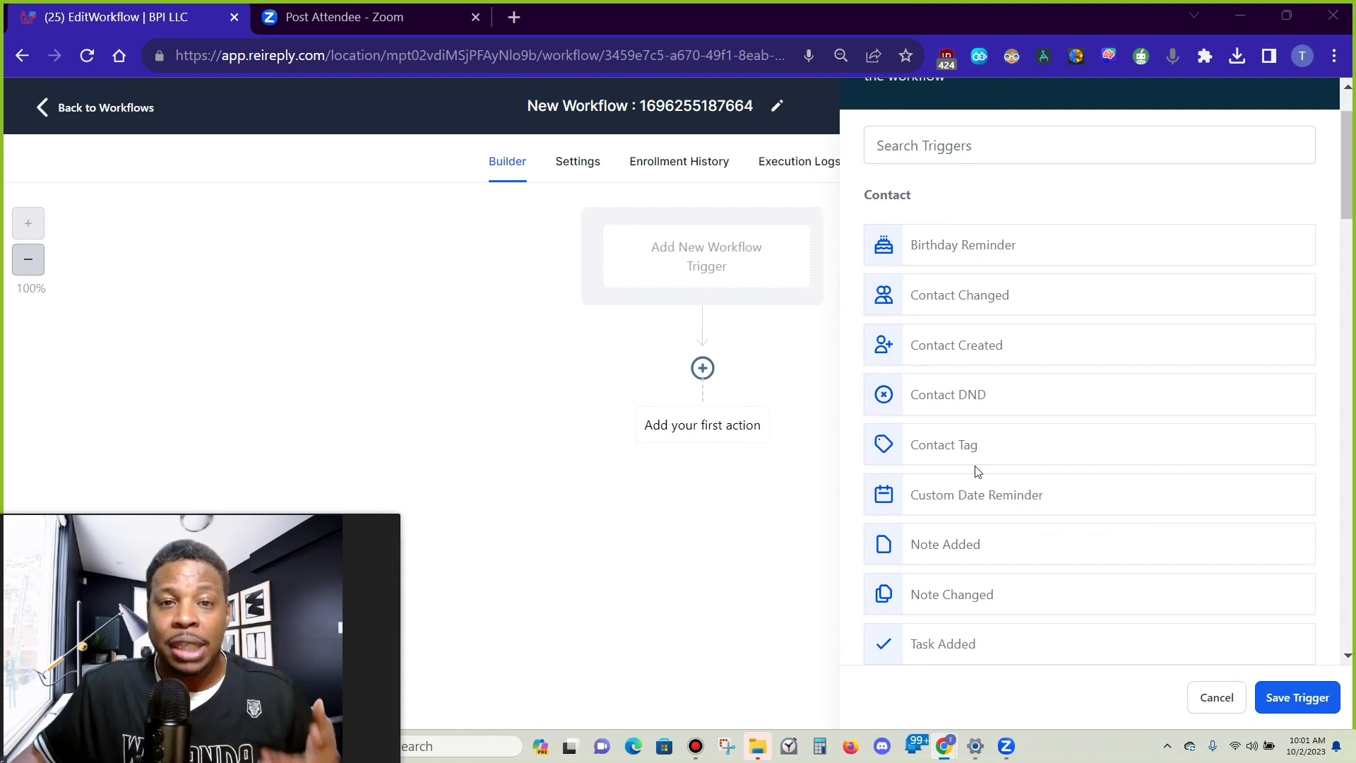
Search the triggers for 'TAG' and choose Contact Tag as the workflow trigger
{"action": "left_click", "coordinate": [927, 145]}
{"action": "type", "text": "TAG"}
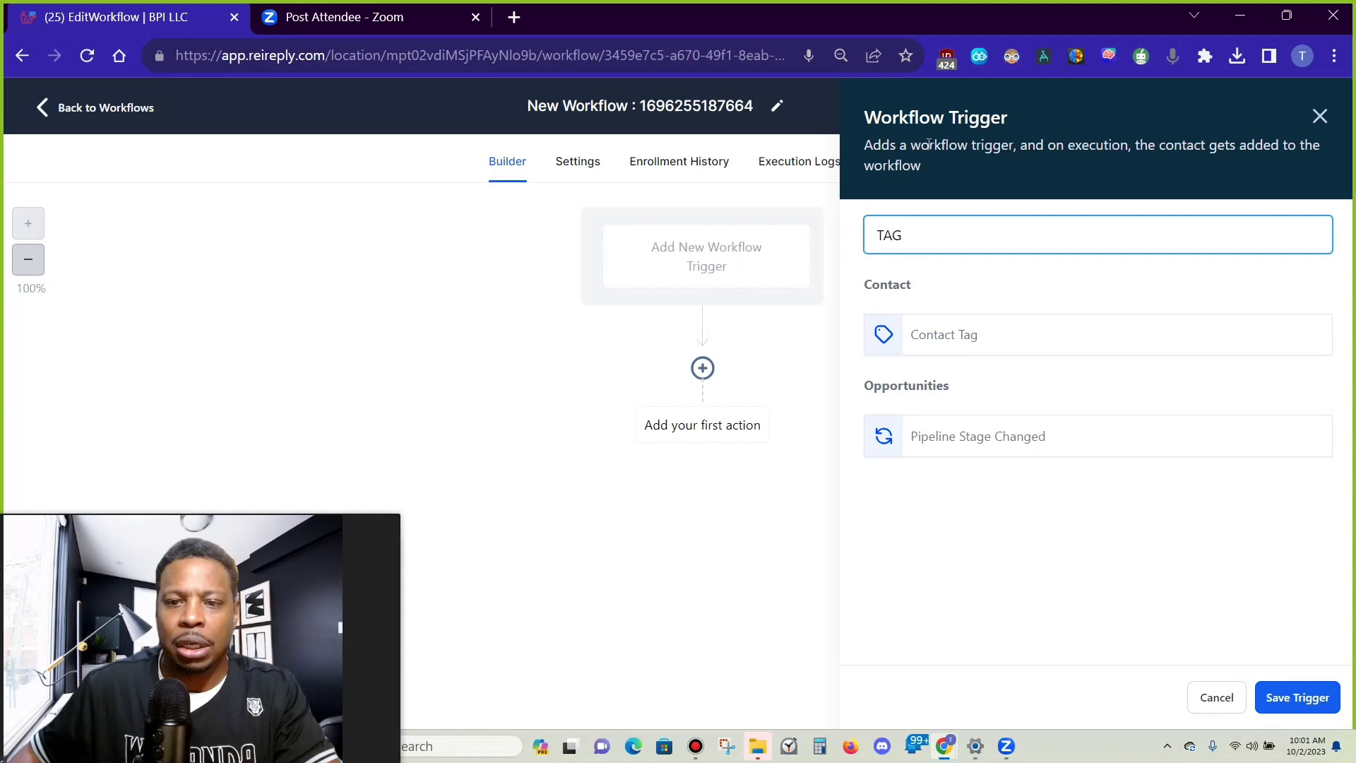
{"action": "left_click", "coordinate": [959, 346]}
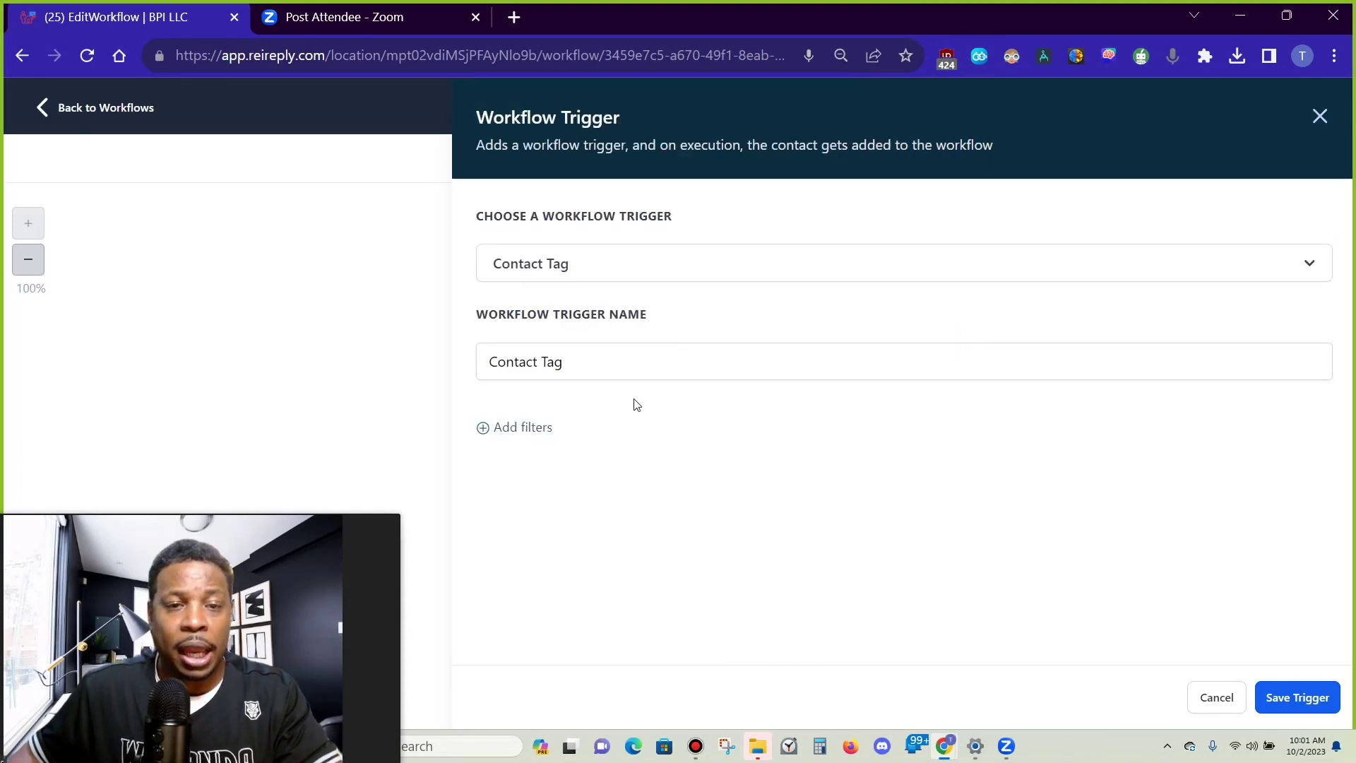
Add a Tag Added filter to the Contact Tag trigger
{"action": "left_click", "coordinate": [524, 427]}
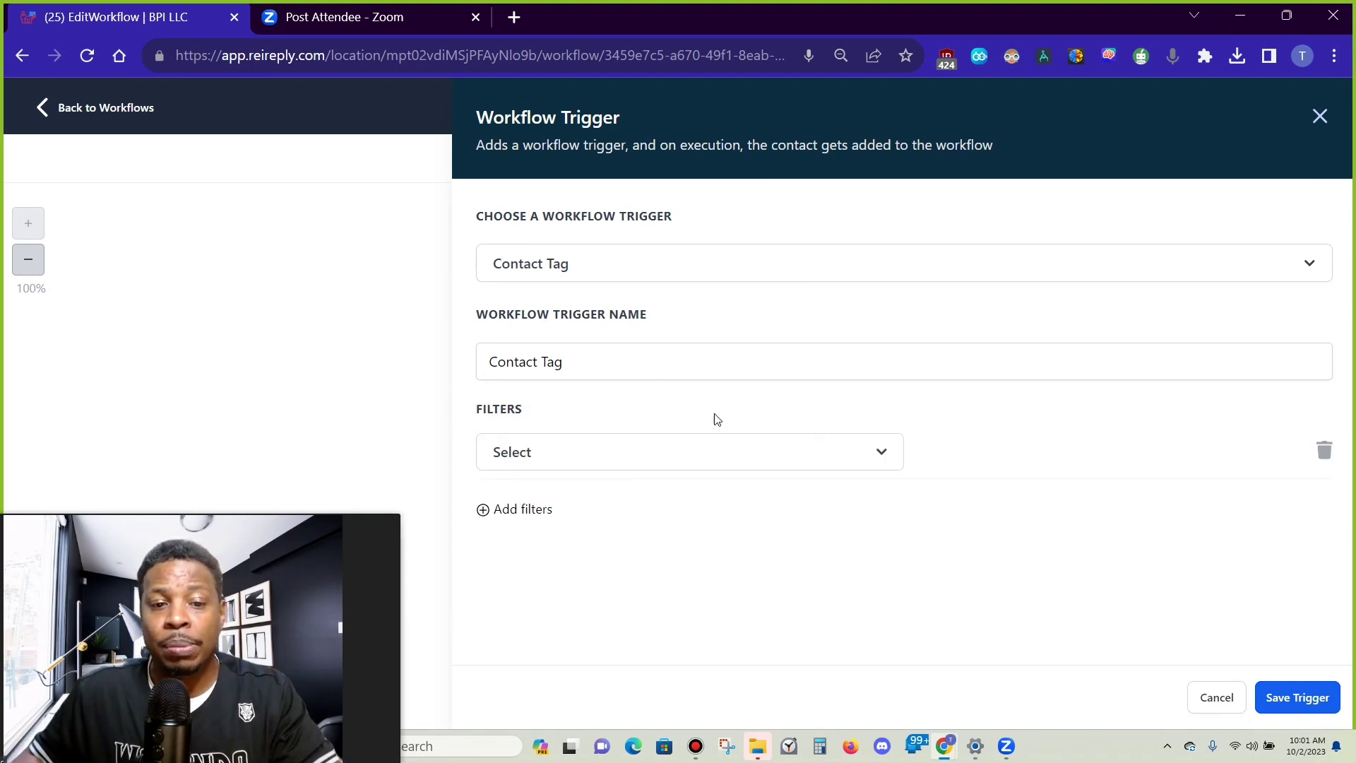
{"action": "left_click", "coordinate": [777, 457]}
{"action": "scroll", "coordinate": [1038, 521], "scroll_direction": "down", "scroll_amount": 2}
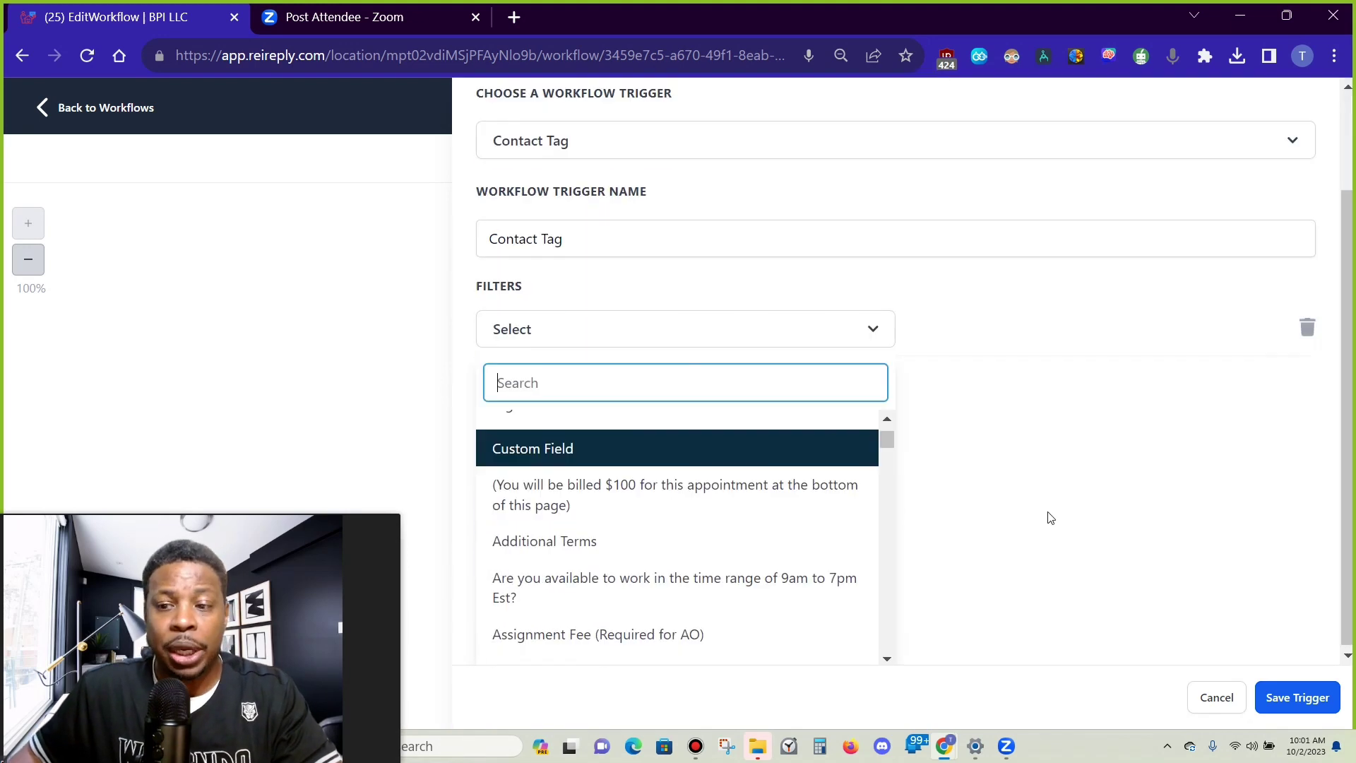
{"action": "scroll", "coordinate": [668, 530], "scroll_direction": "down", "scroll_amount": 3}
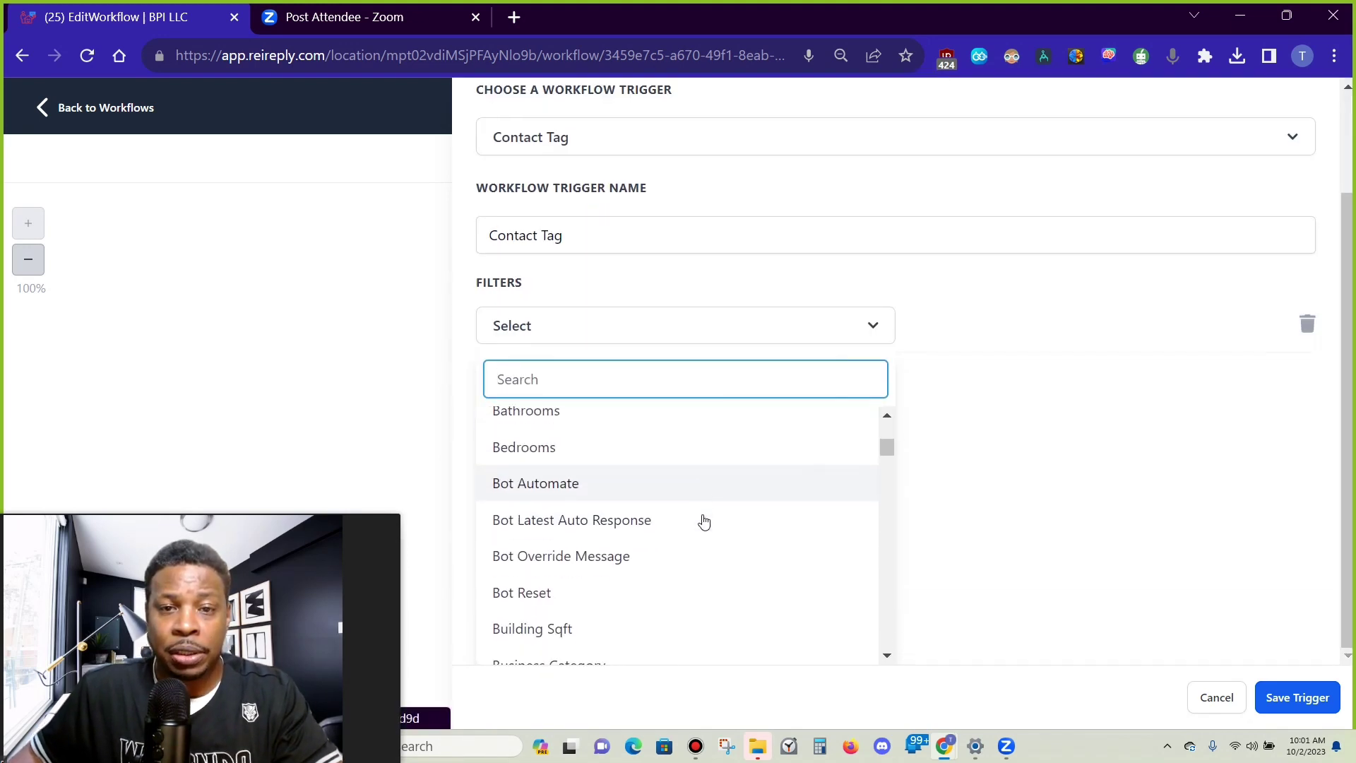
{"action": "scroll", "coordinate": [704, 521], "scroll_direction": "down", "scroll_amount": 2}
{"action": "scroll", "coordinate": [707, 523], "scroll_direction": "down", "scroll_amount": 10}
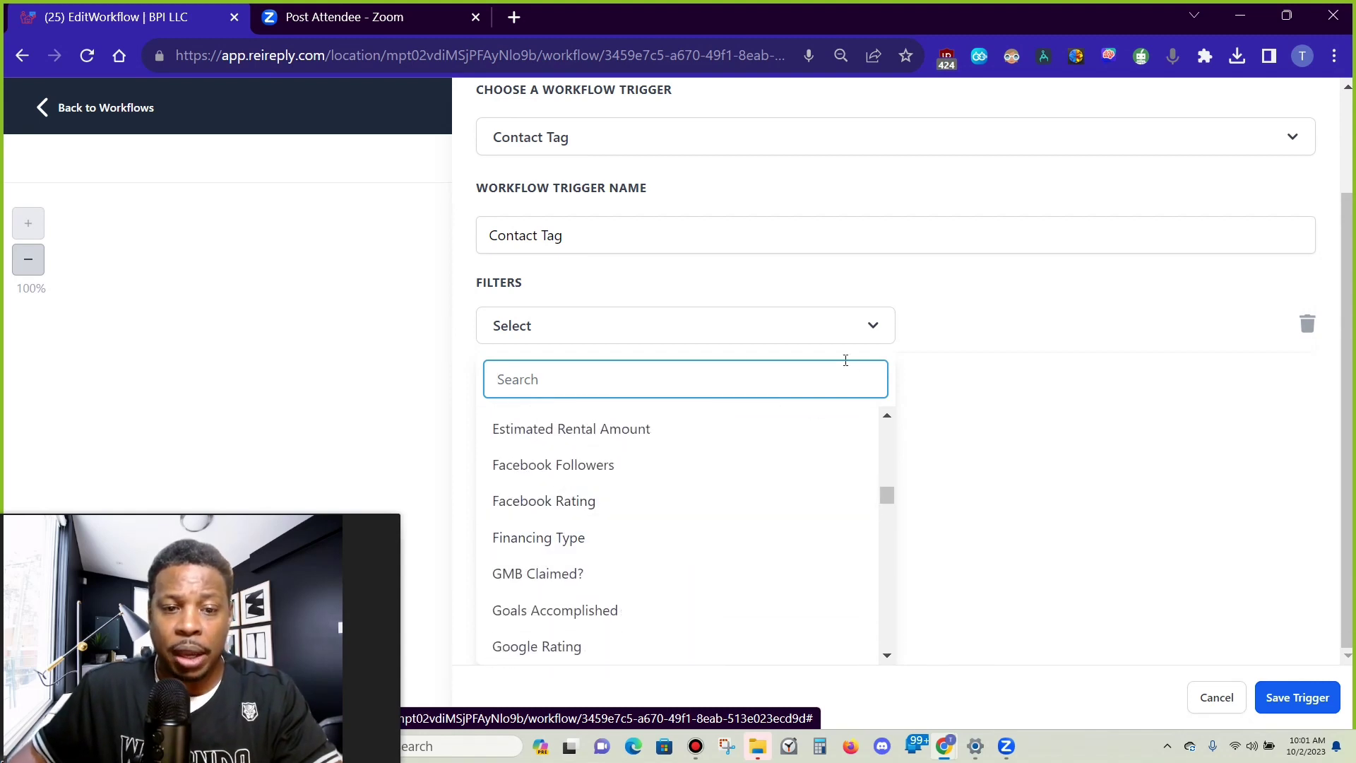
{"action": "left_click", "coordinate": [608, 329]}
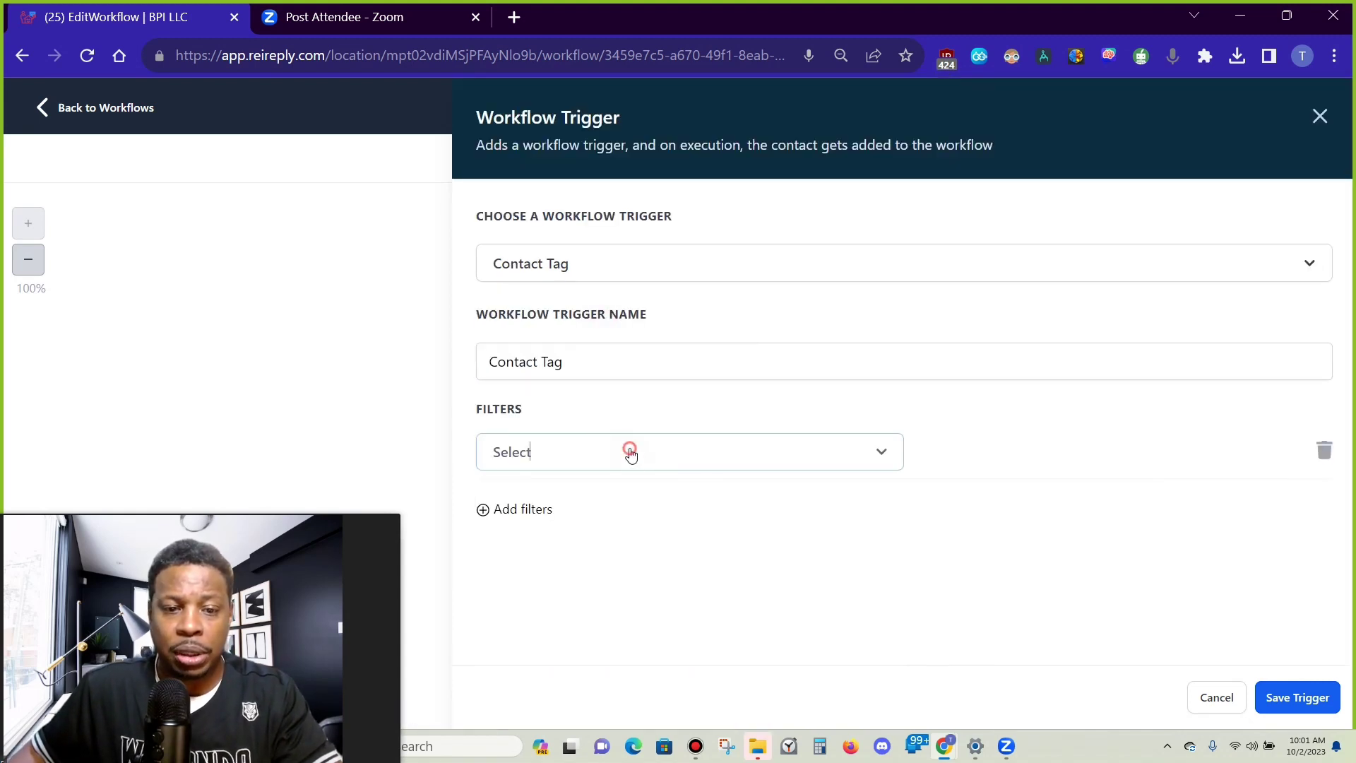
{"action": "left_click", "coordinate": [565, 463]}
{"action": "left_click", "coordinate": [564, 599]}
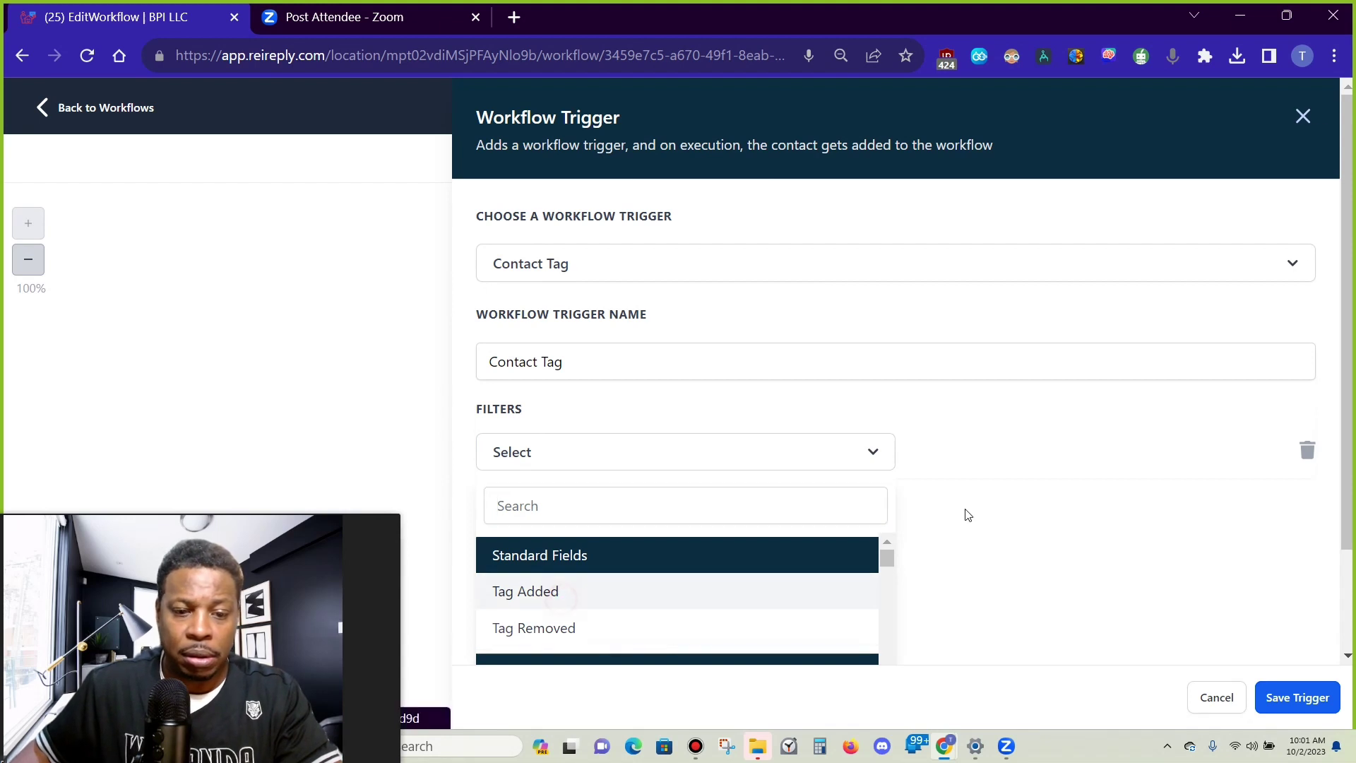
Set the filter's tag to preforeclosure and save the trigger
{"action": "left_click", "coordinate": [995, 459]}
{"action": "type", "text": "PREFOR"}
{"action": "scroll", "coordinate": [1000, 535], "scroll_direction": "up", "scroll_amount": 2}
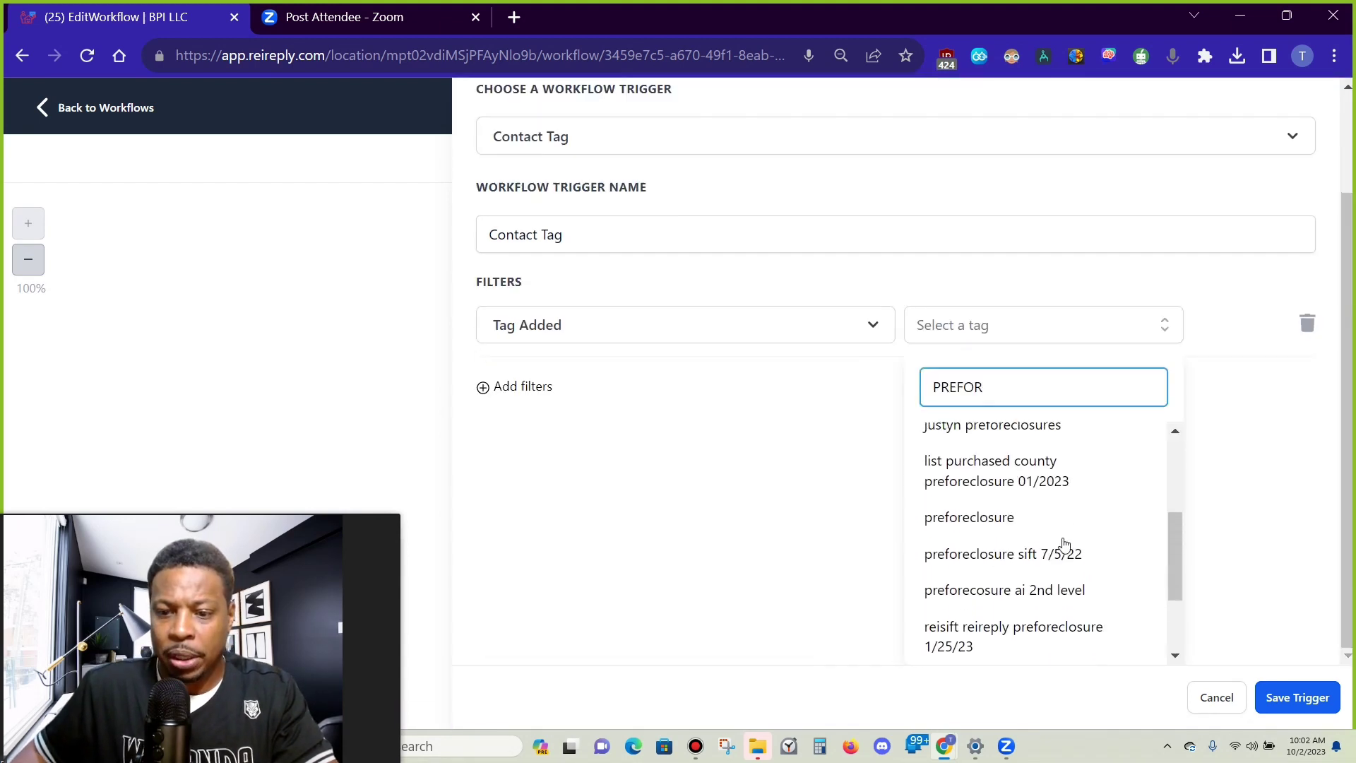
{"action": "left_click", "coordinate": [1002, 522]}
{"action": "left_click", "coordinate": [800, 472]}
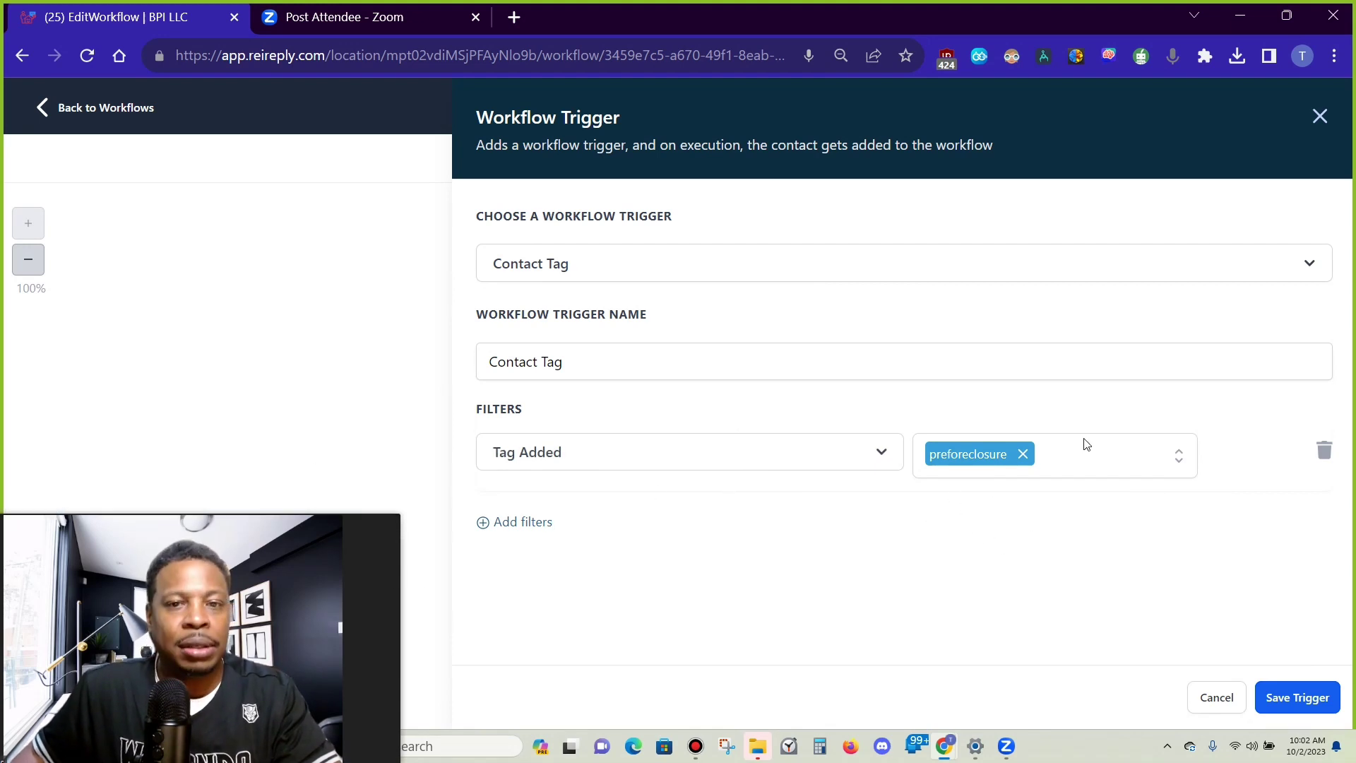
{"action": "left_click", "coordinate": [1296, 697]}
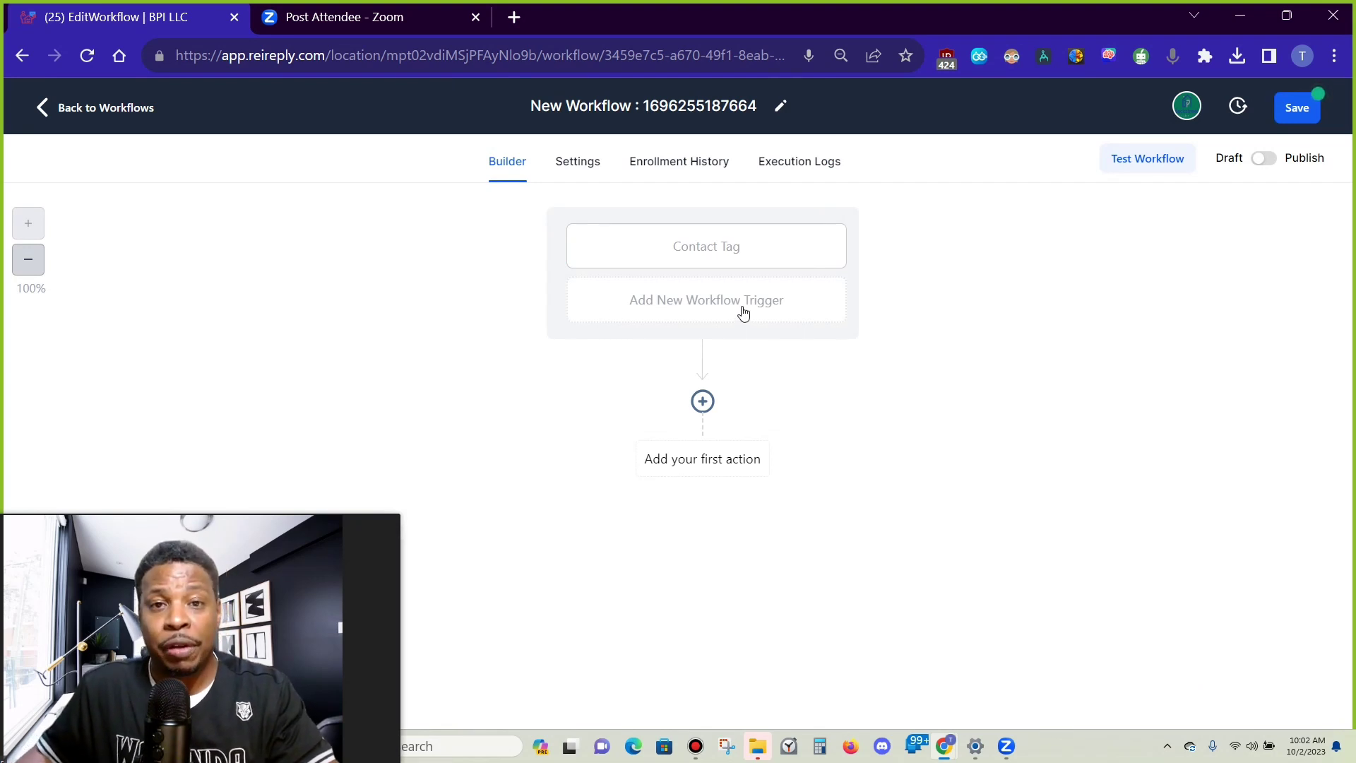
Open the action picker for the first step and browse the available action categories
{"action": "left_click", "coordinate": [726, 465]}
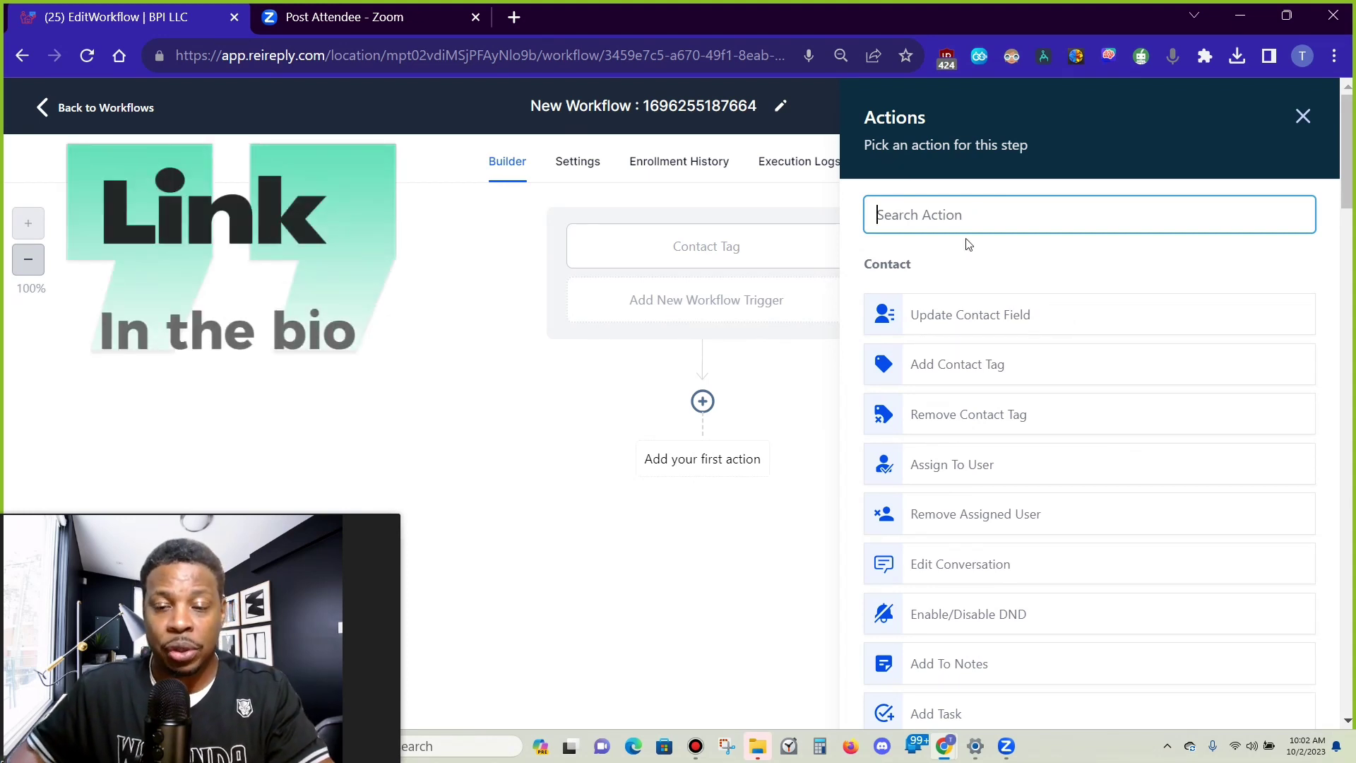
{"action": "scroll", "coordinate": [987, 348], "scroll_direction": "down", "scroll_amount": 2}
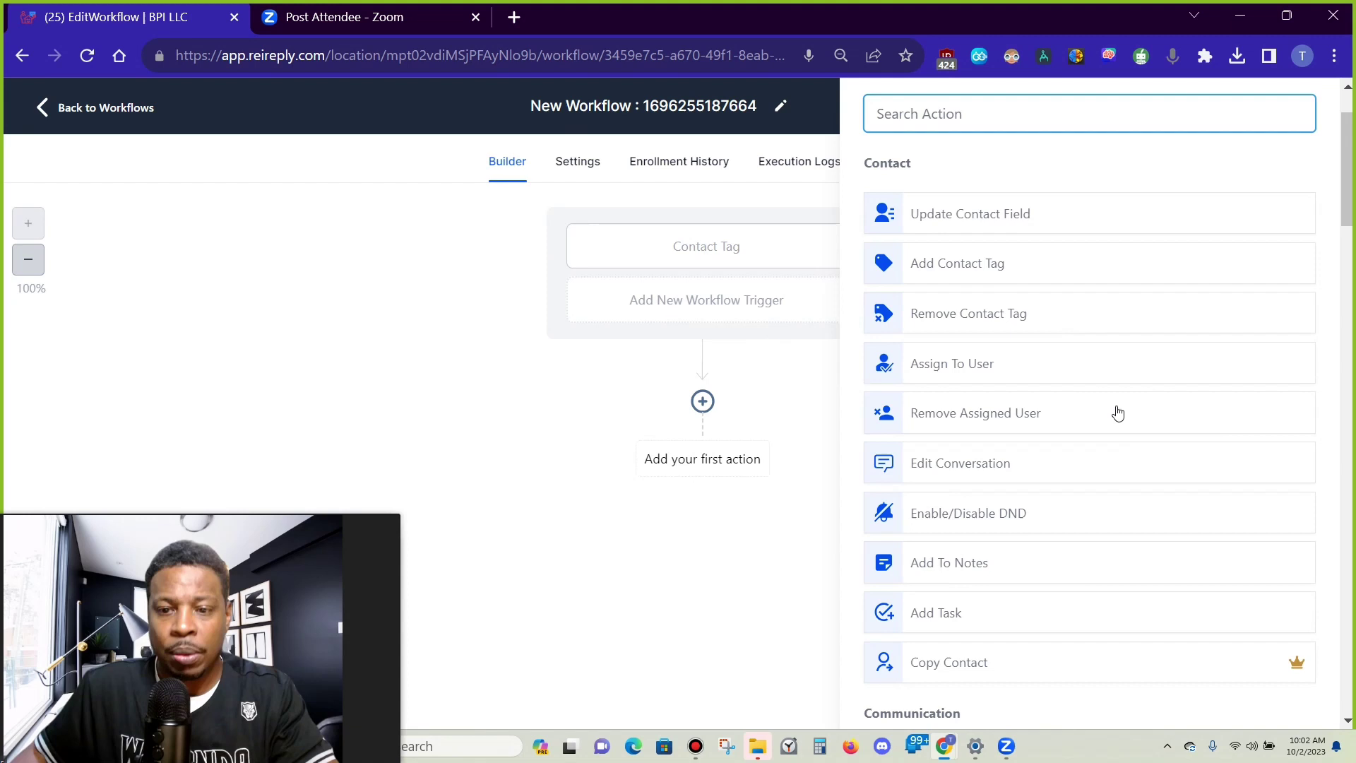
{"action": "scroll", "coordinate": [1017, 366], "scroll_direction": "down", "scroll_amount": 4}
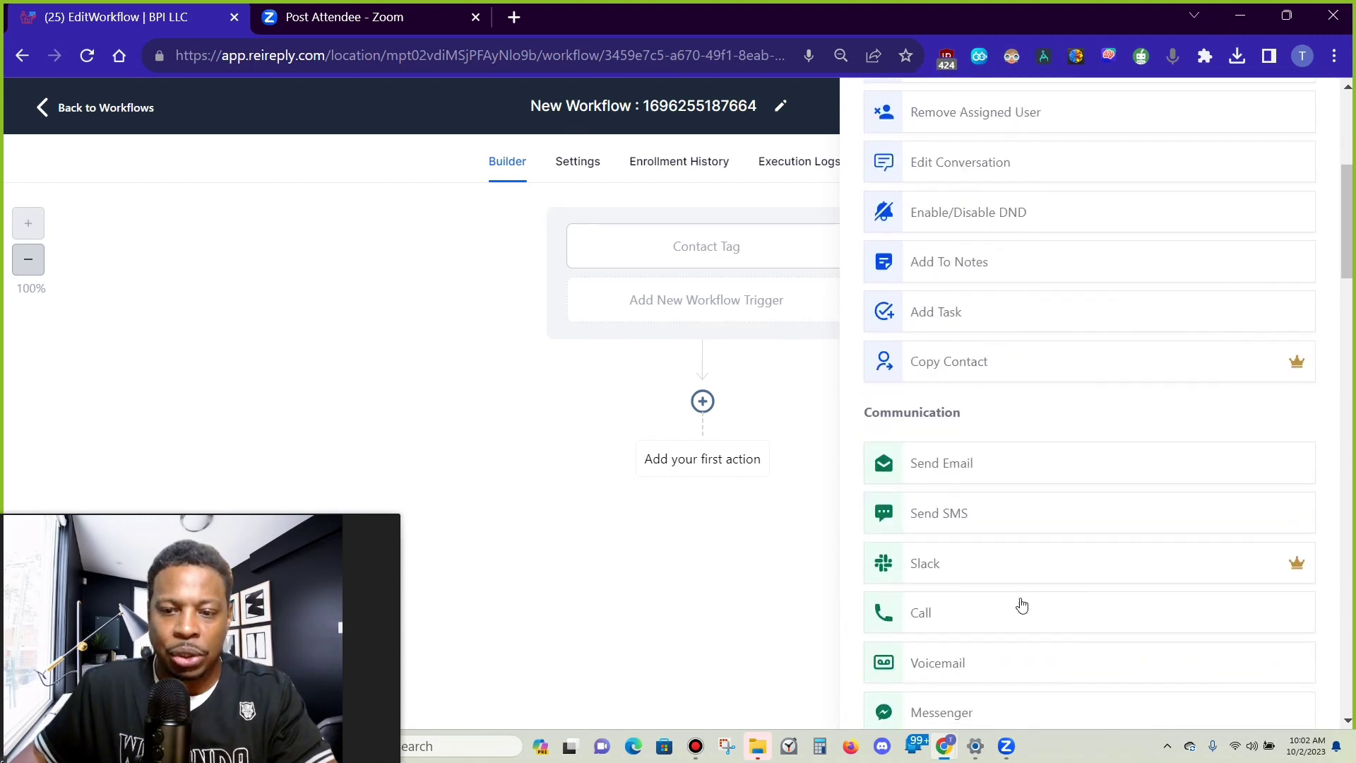
{"action": "scroll", "coordinate": [1045, 438], "scroll_direction": "down", "scroll_amount": 5}
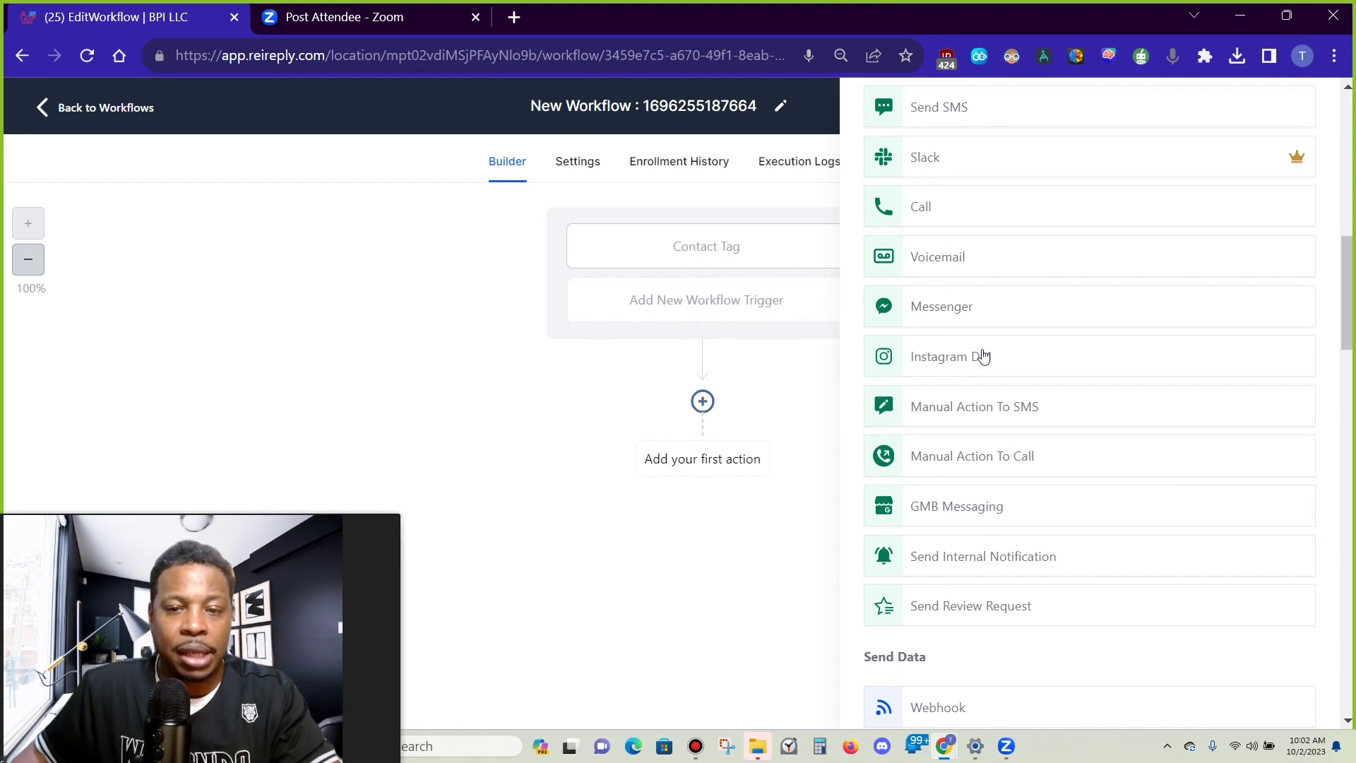
{"action": "scroll", "coordinate": [981, 381], "scroll_direction": "down", "scroll_amount": 1}
{"action": "scroll", "coordinate": [982, 386], "scroll_direction": "down", "scroll_amount": 5}
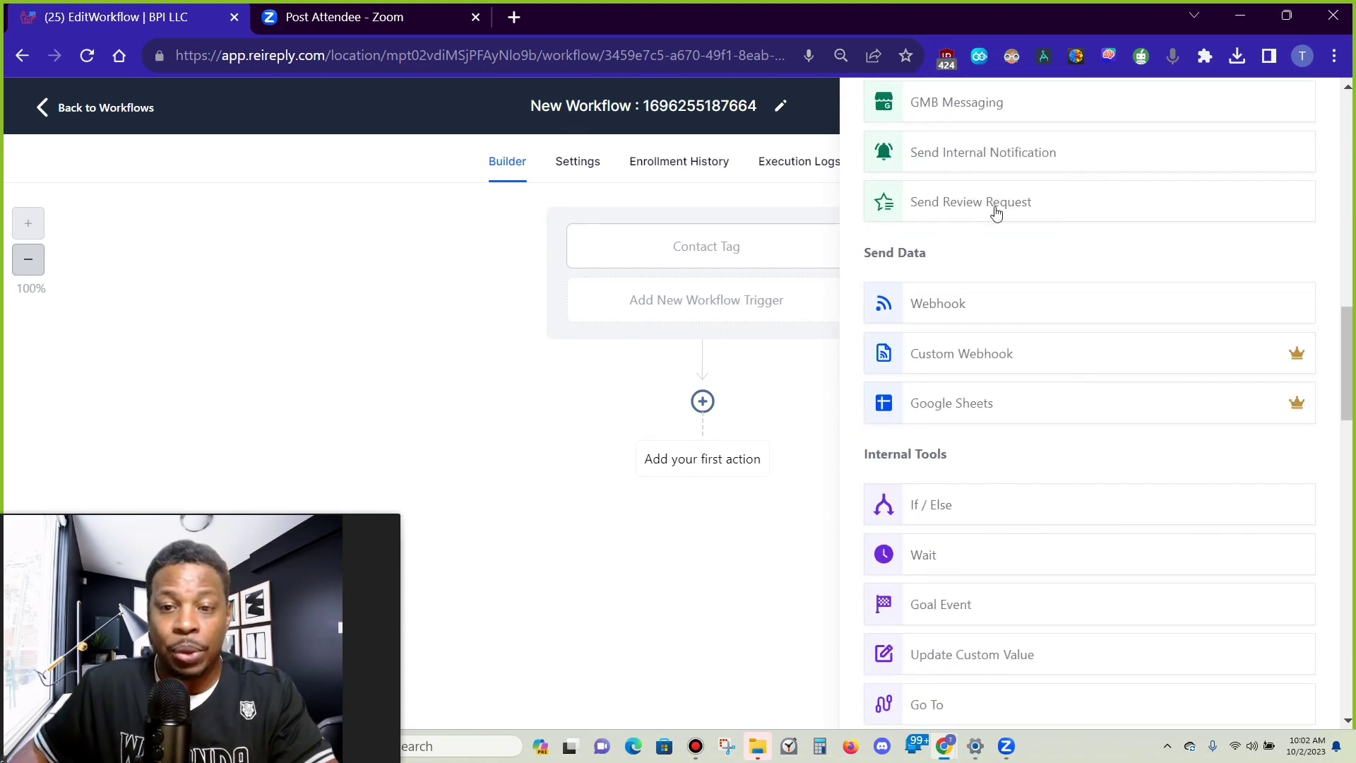
{"action": "scroll", "coordinate": [987, 385], "scroll_direction": "down", "scroll_amount": 4}
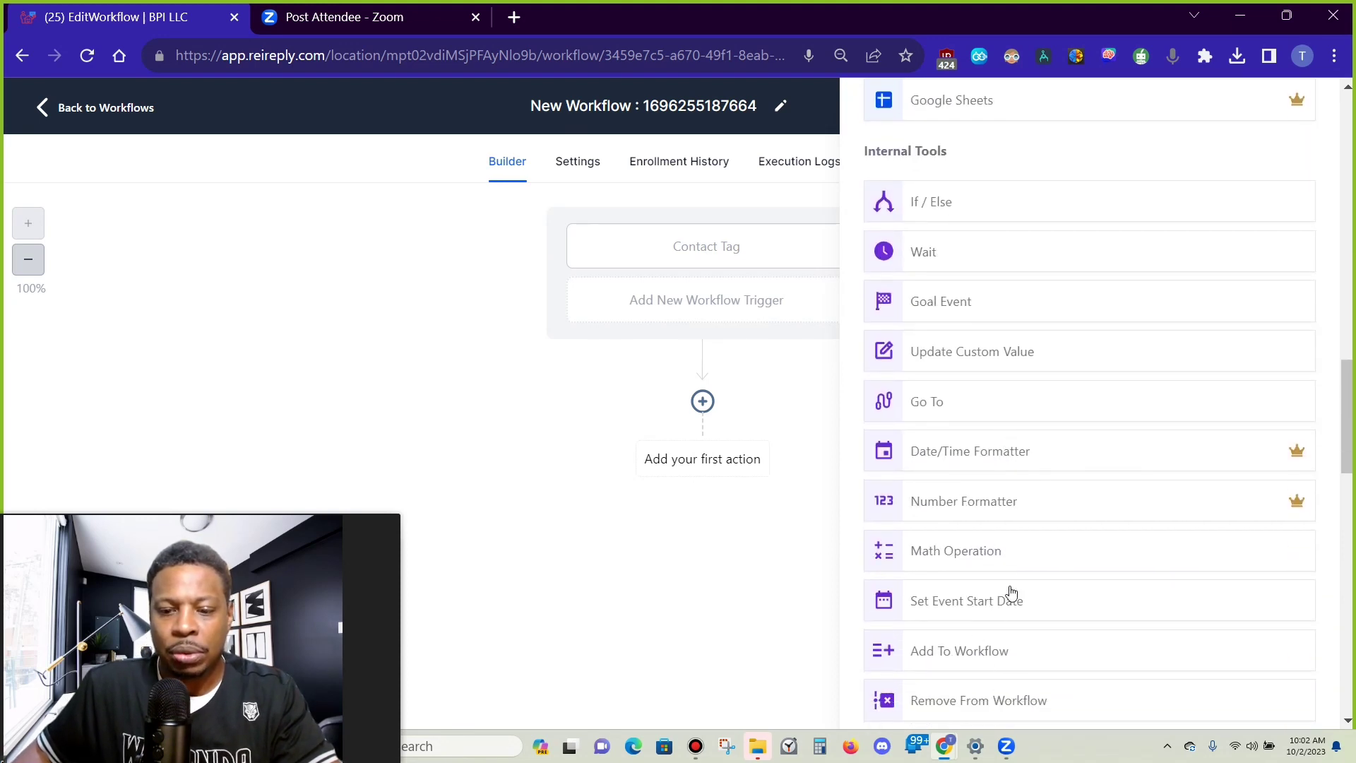
{"action": "scroll", "coordinate": [1006, 597], "scroll_direction": "down", "scroll_amount": 4}
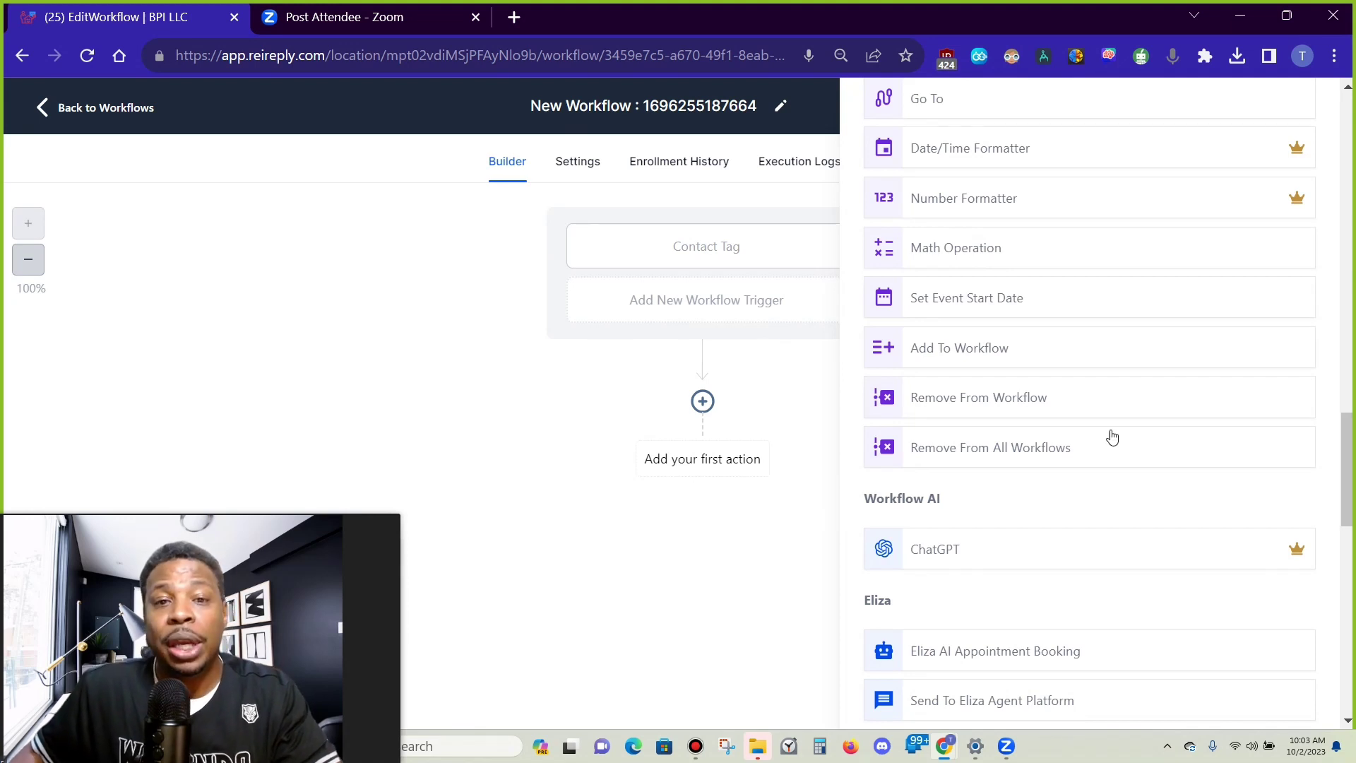
{"action": "scroll", "coordinate": [1128, 416], "scroll_direction": "up", "scroll_amount": 20}
{"action": "scroll", "coordinate": [1135, 413], "scroll_direction": "up", "scroll_amount": 2}
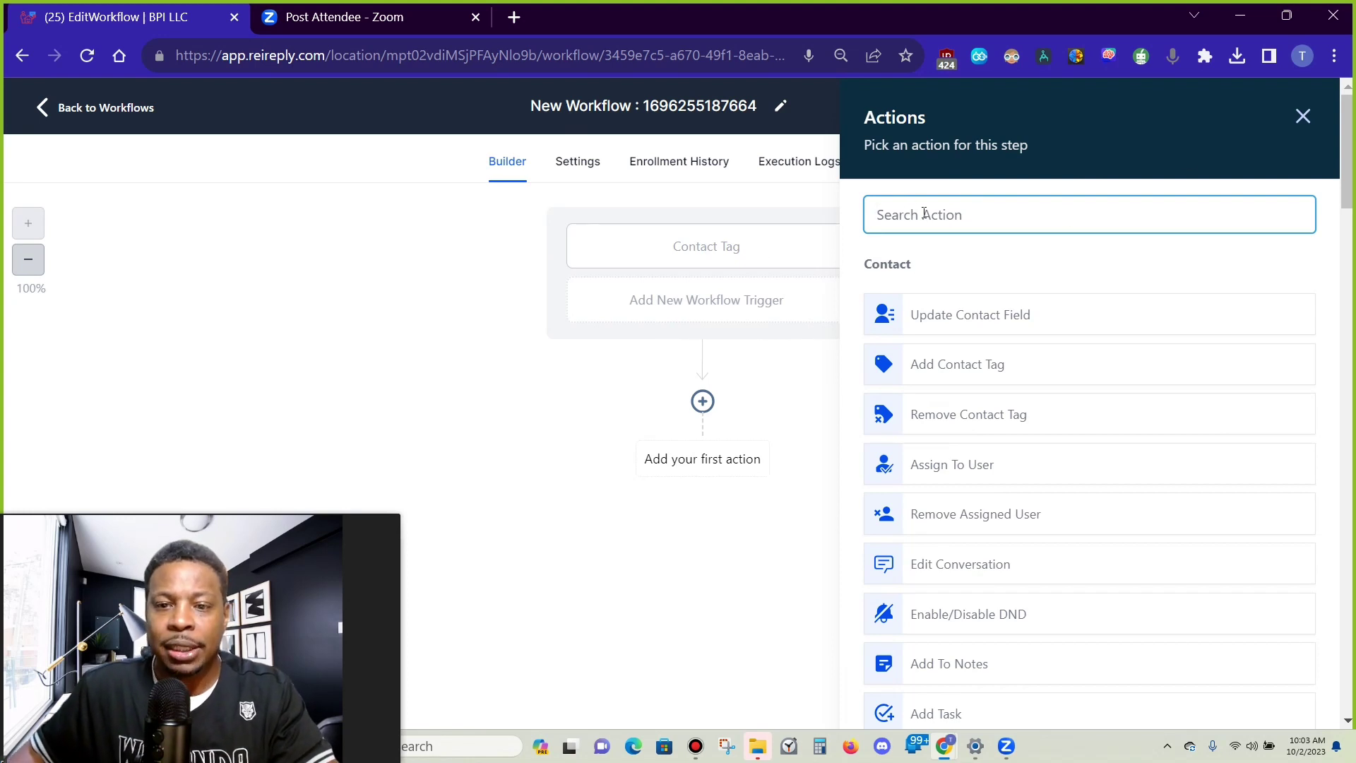
Add a Send SMS step, correct 'THanks' to 'Thanks' in the message, and save it
{"action": "type", "text": "SMS"}
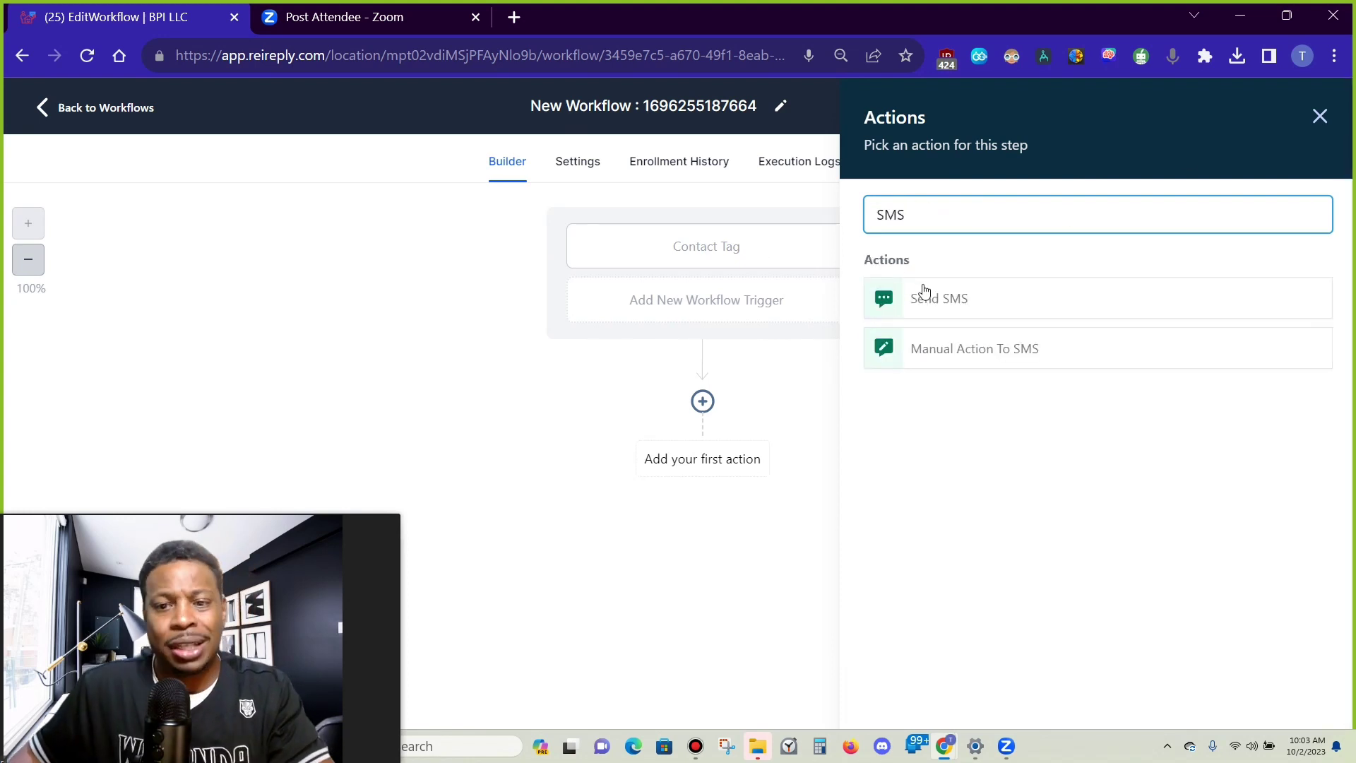
{"action": "left_click", "coordinate": [925, 292]}
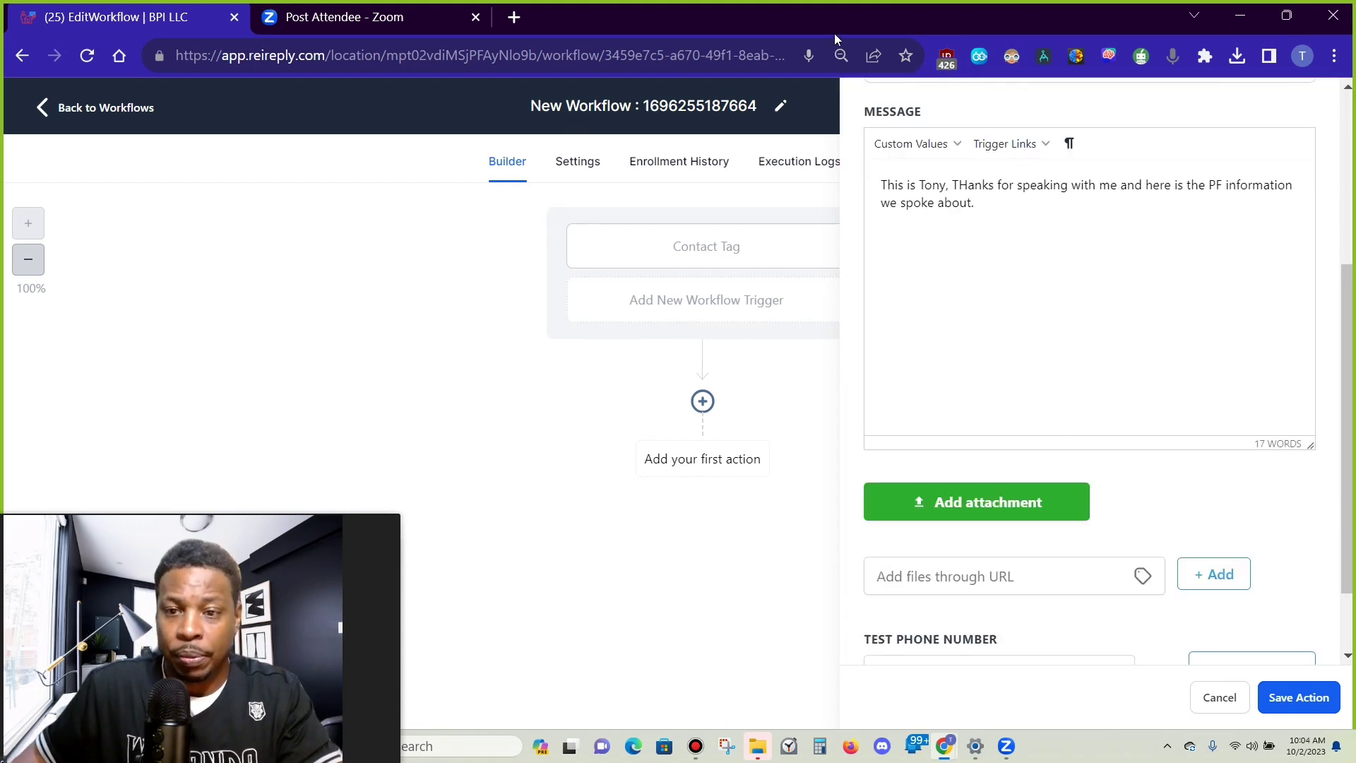
{"action": "left_click", "coordinate": [967, 185]}
{"action": "key", "text": "BackSpace"}
{"action": "type", "text": "h"}
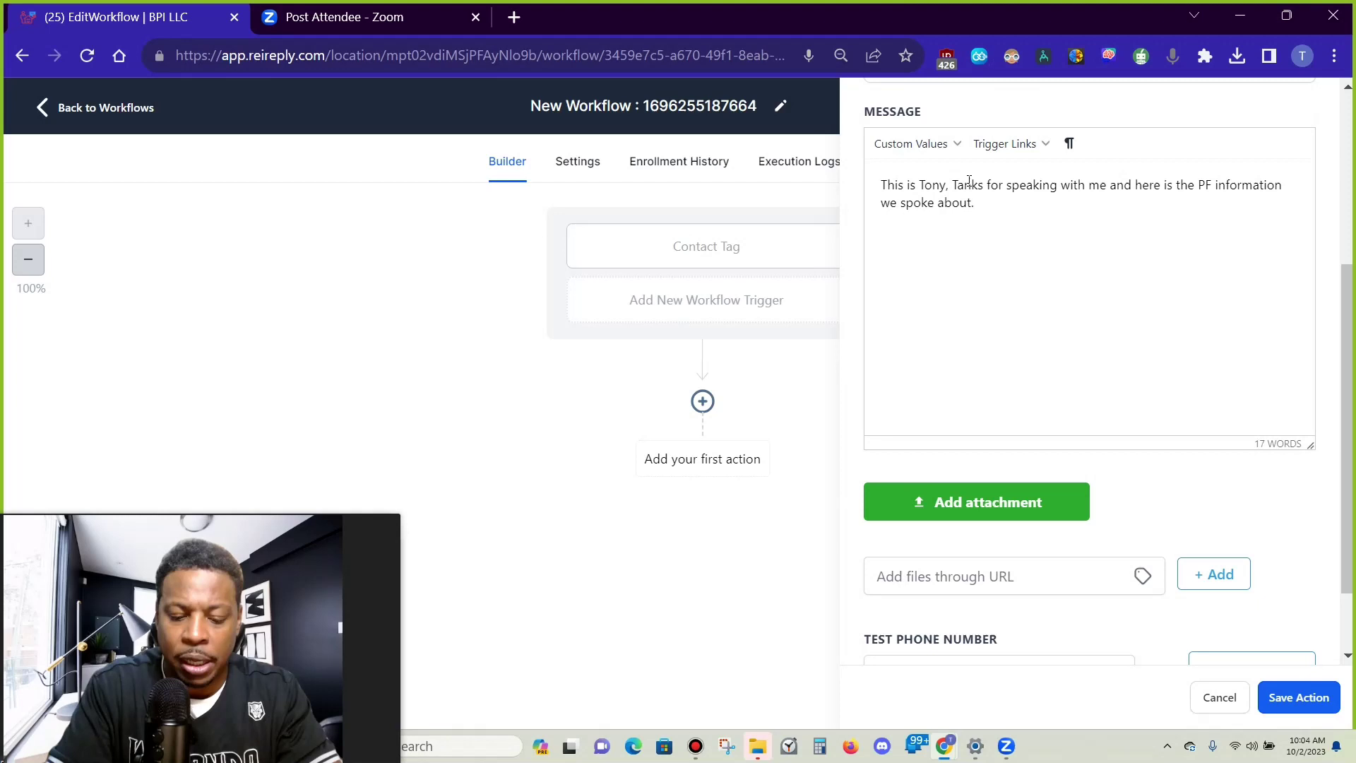
{"action": "type", "text": "h"}
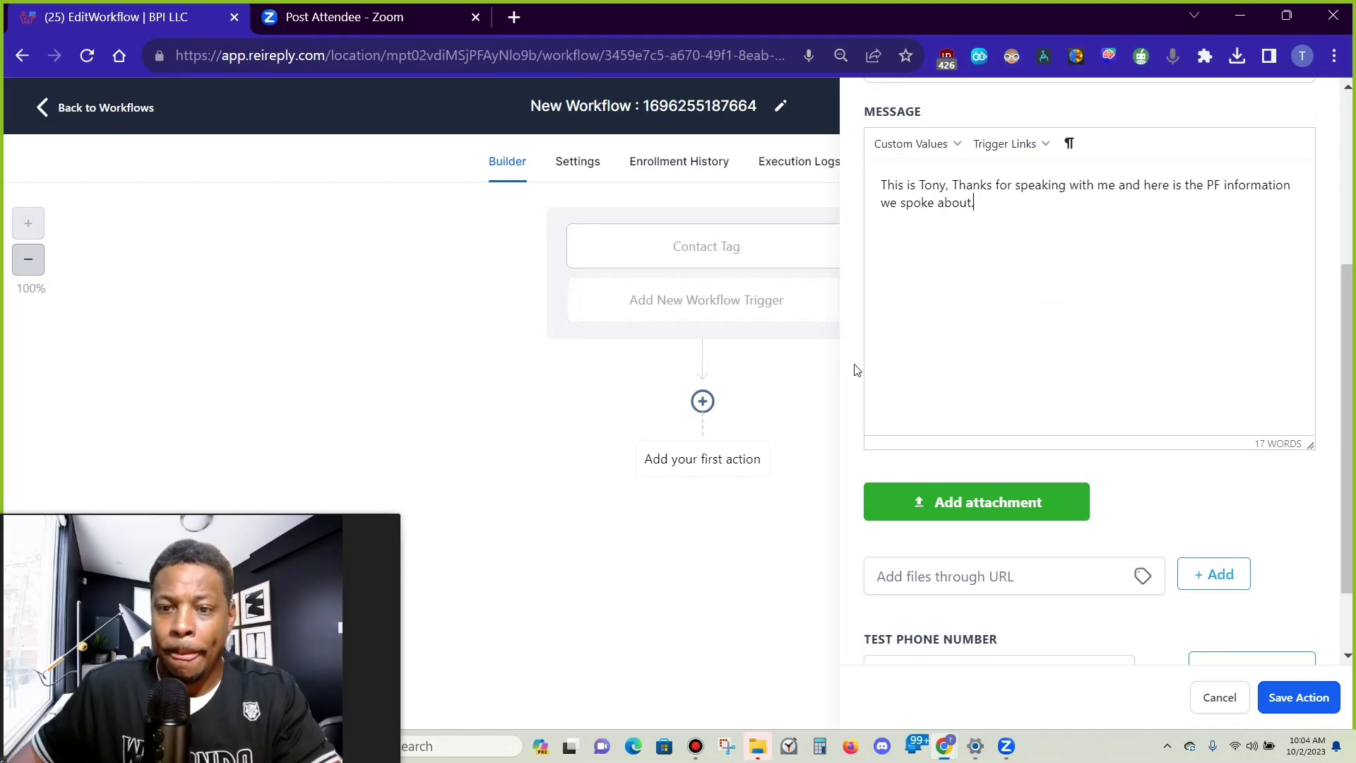
{"action": "left_click", "coordinate": [1307, 700]}
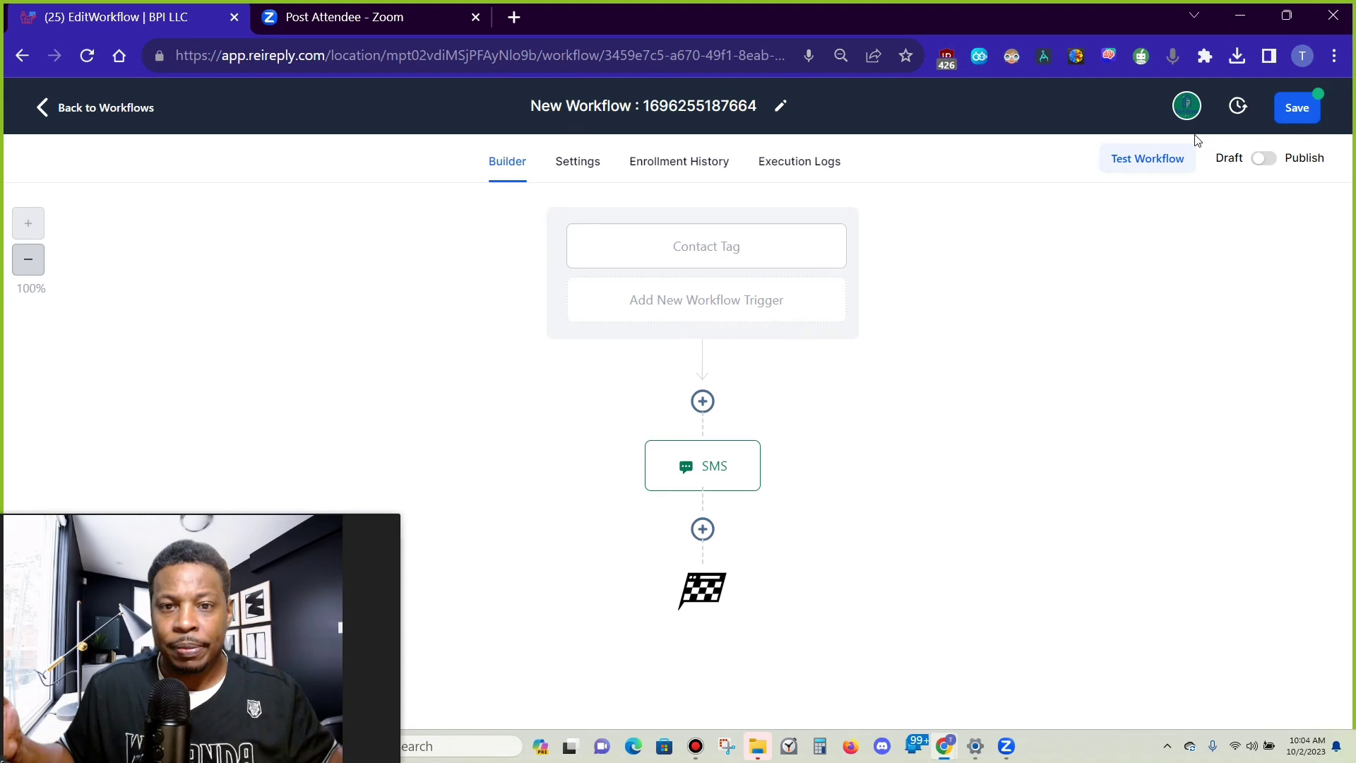
Save the workflow, switch it from Draft to Publish, and save again
{"action": "left_click", "coordinate": [1302, 113]}
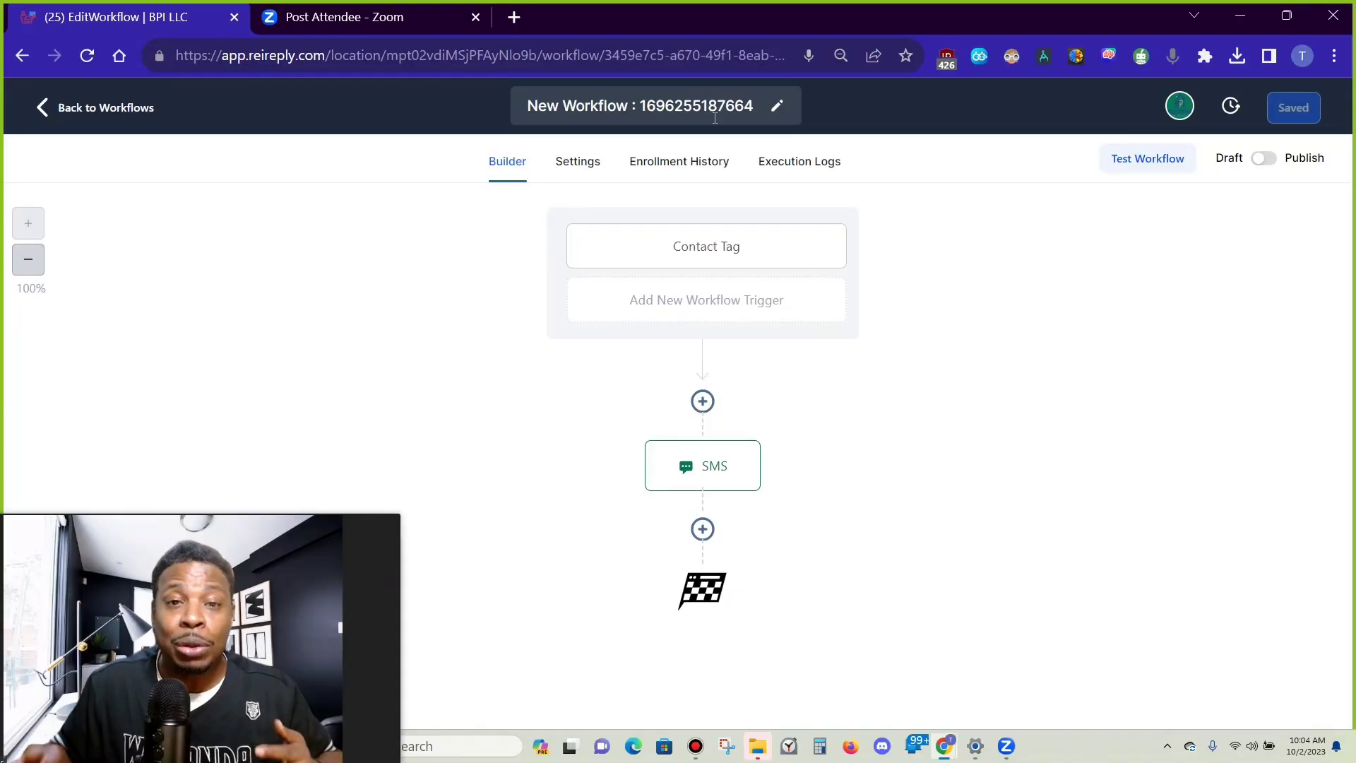
{"action": "left_click", "coordinate": [1263, 158]}
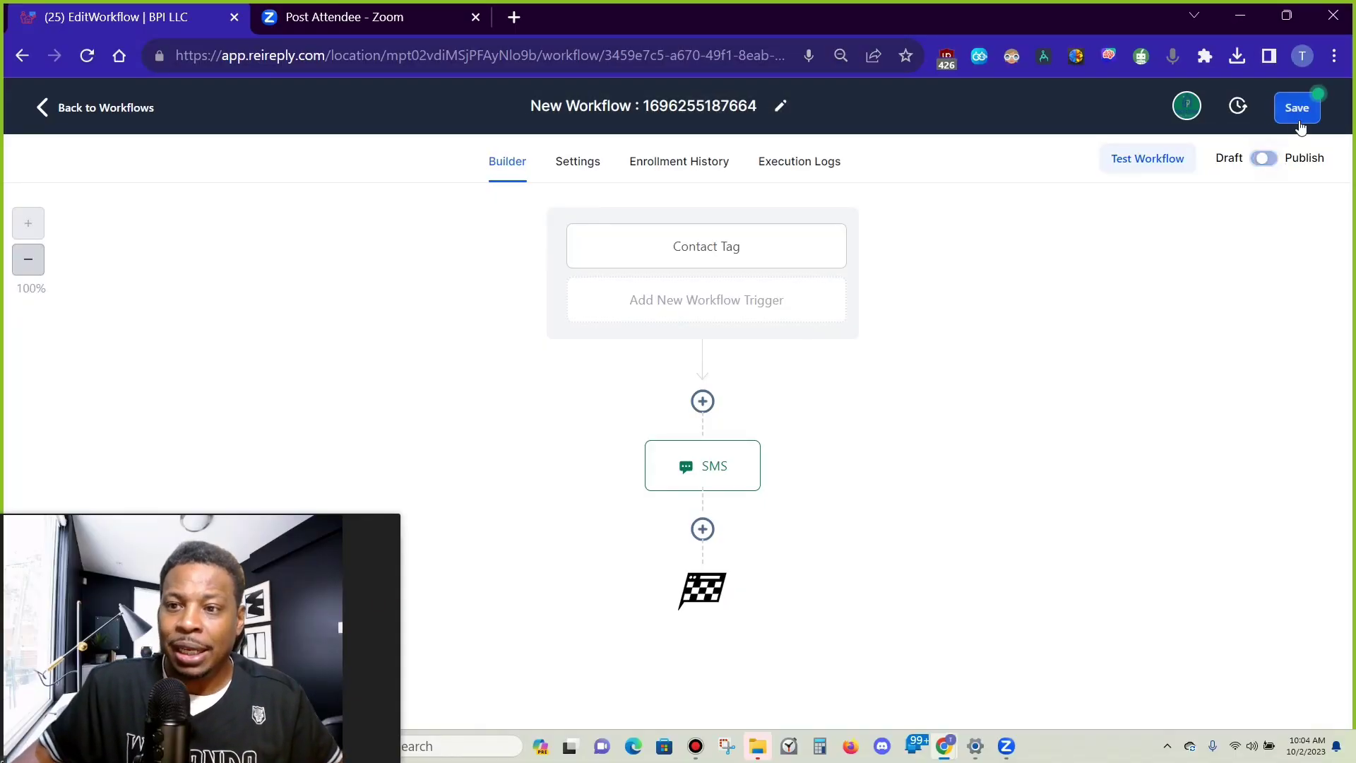
{"action": "left_click", "coordinate": [1298, 108]}
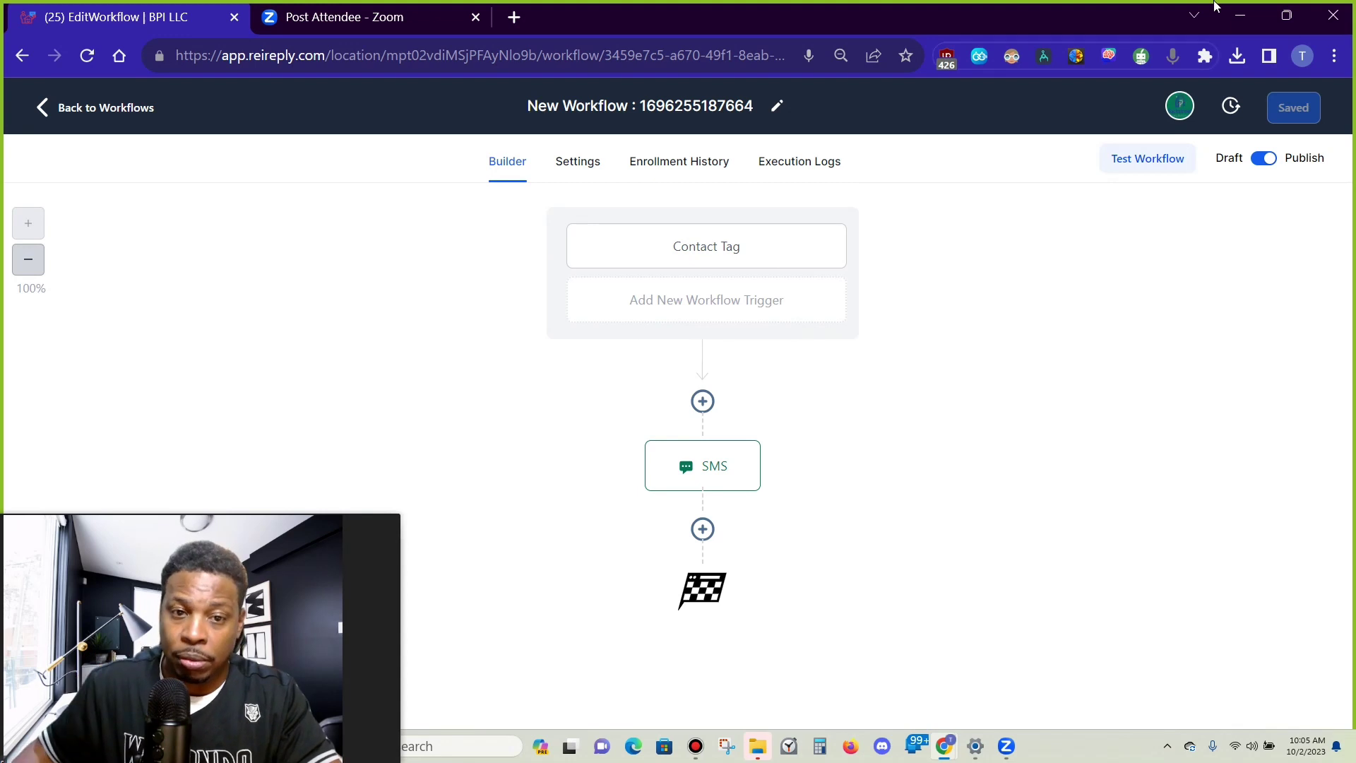
Turn on Allow re-entry in the workflow's Settings
{"action": "left_click", "coordinate": [586, 166]}
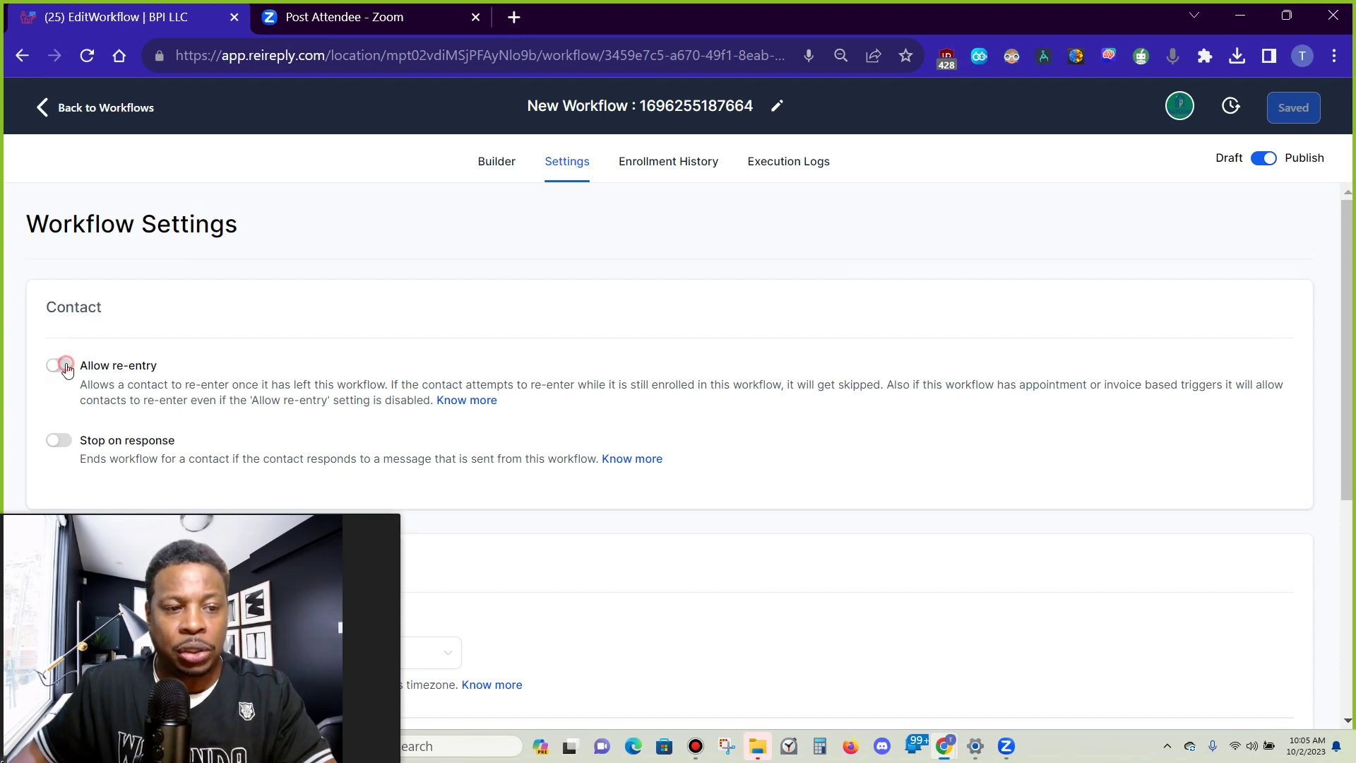
{"action": "left_click", "coordinate": [59, 365]}
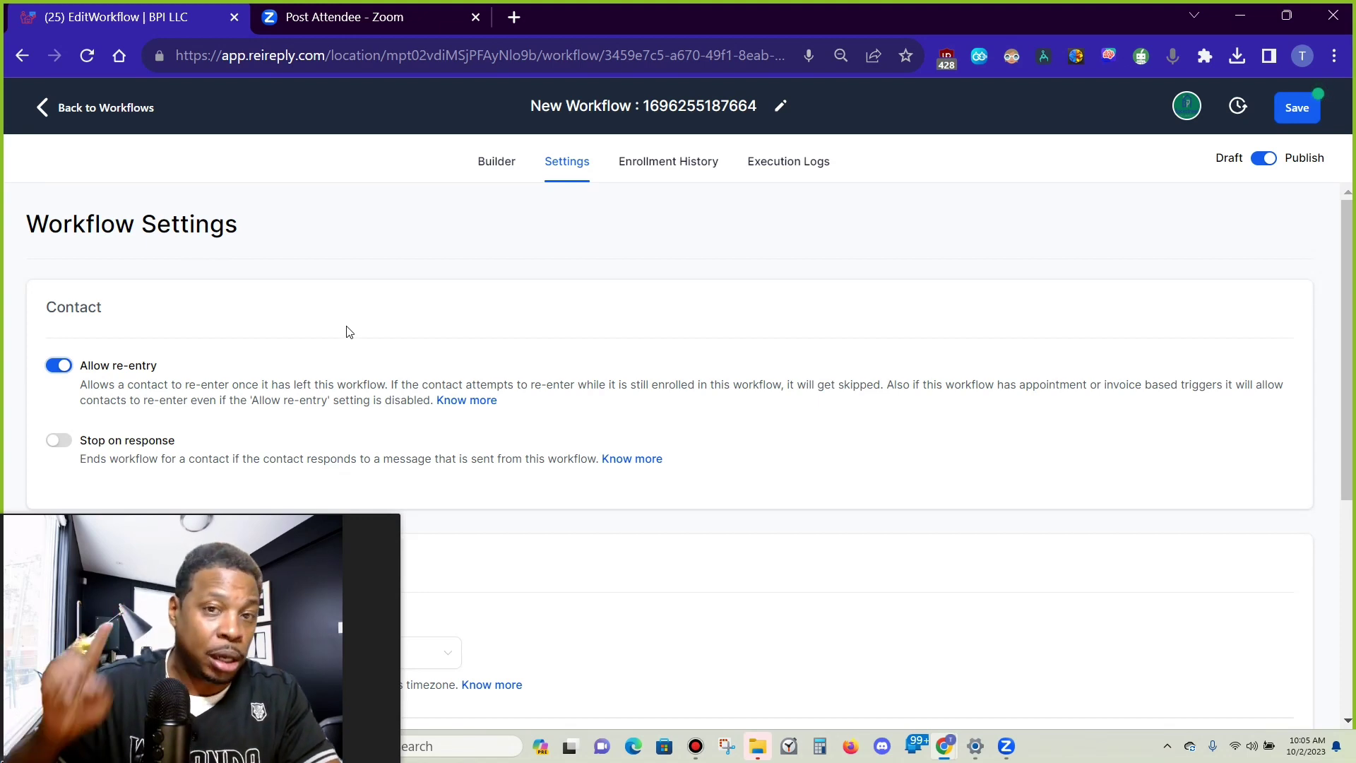
Add a Remove From All Workflows step after the SMS, found by searching 'remov'
{"action": "left_click", "coordinate": [496, 161]}
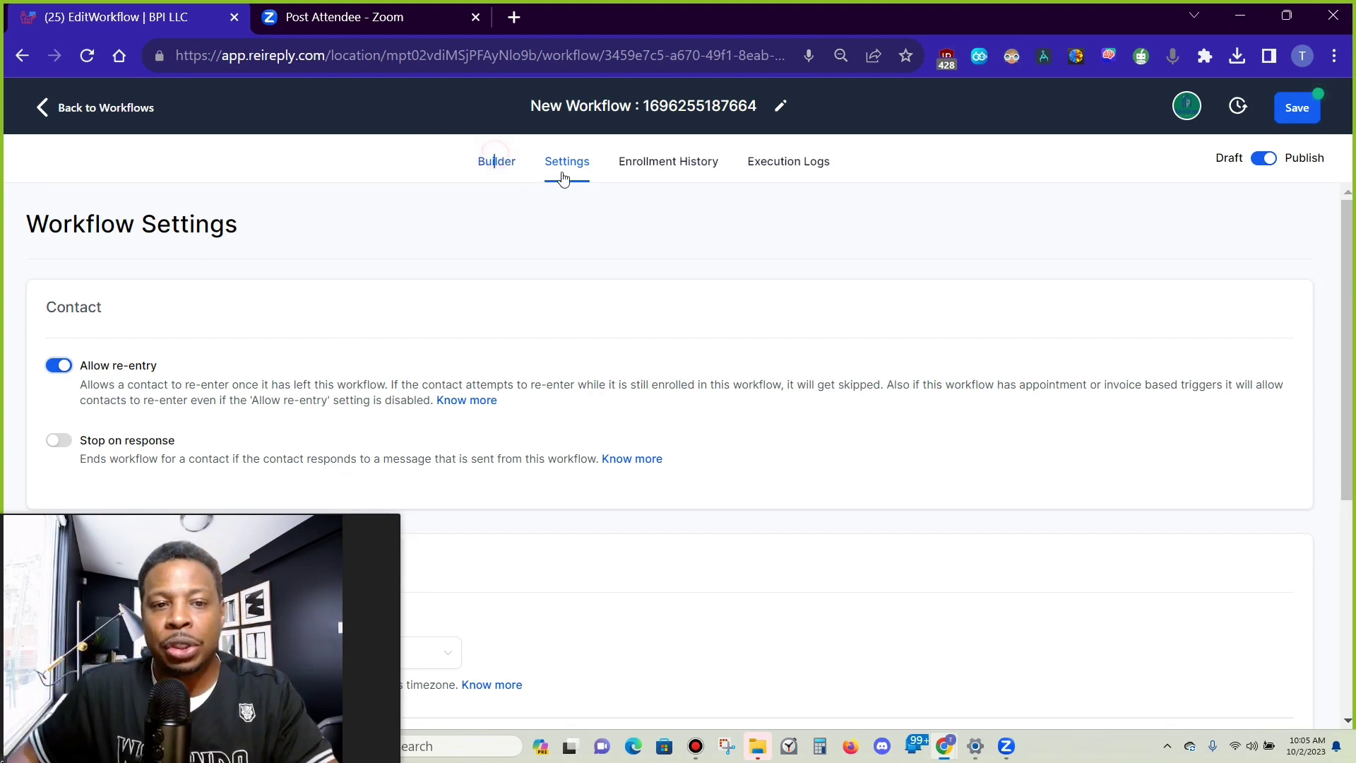
{"action": "left_click", "coordinate": [702, 529]}
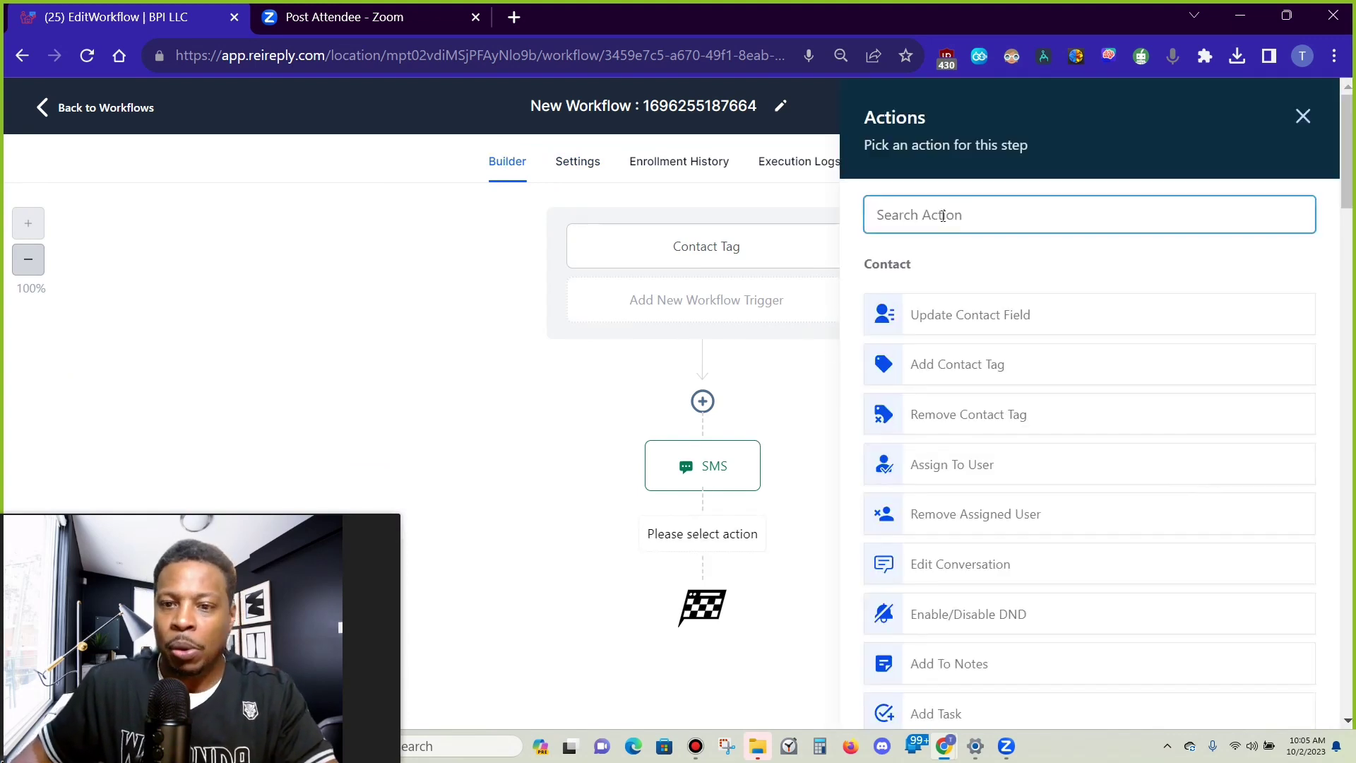
{"action": "type", "text": "remove"}
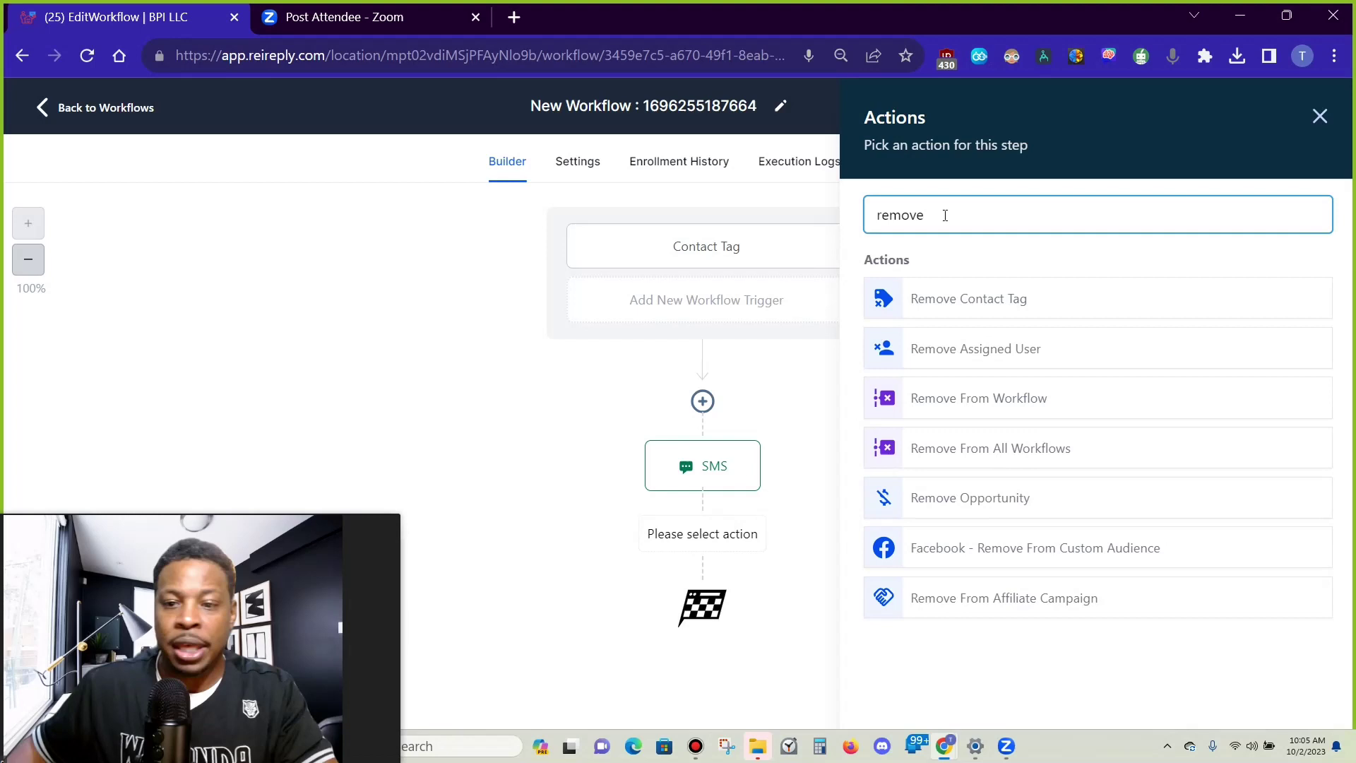
{"action": "left_click", "coordinate": [976, 450]}
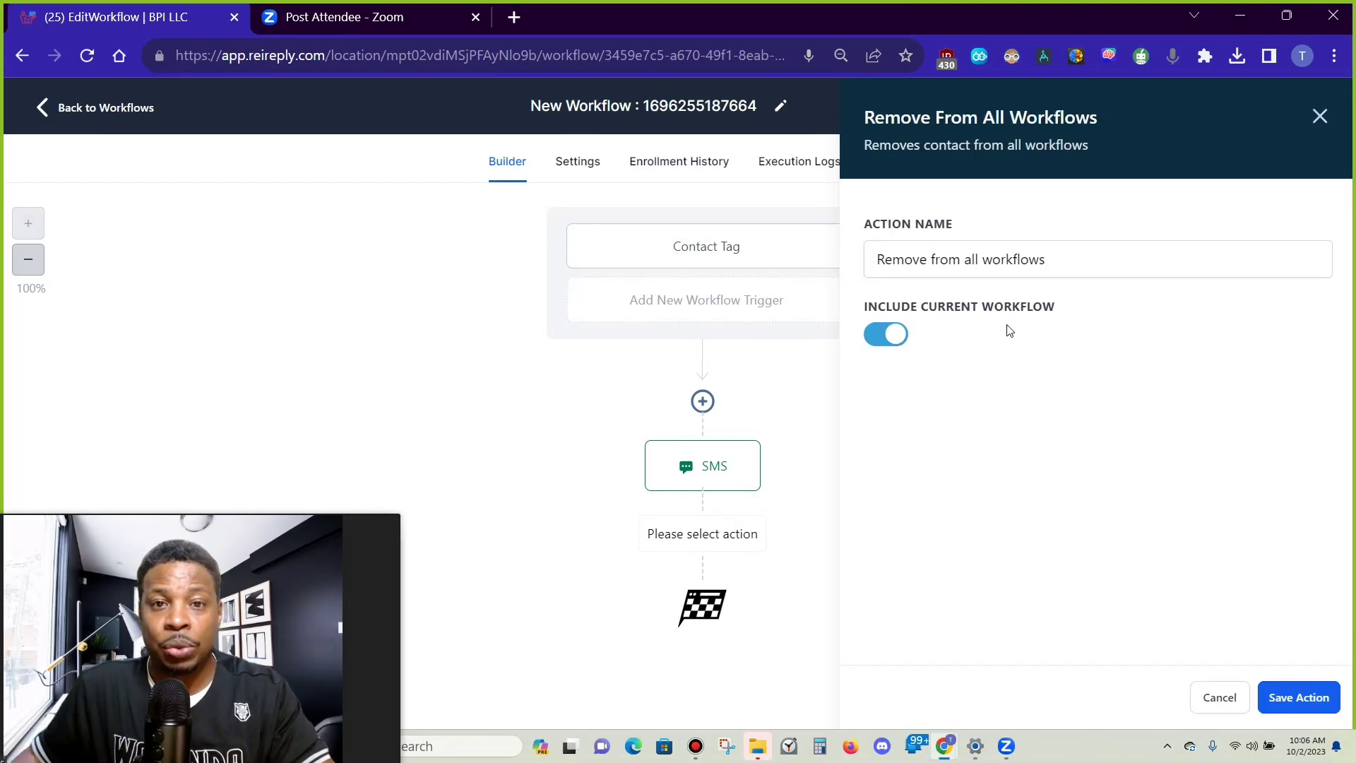
{"action": "left_click", "coordinate": [1300, 698]}
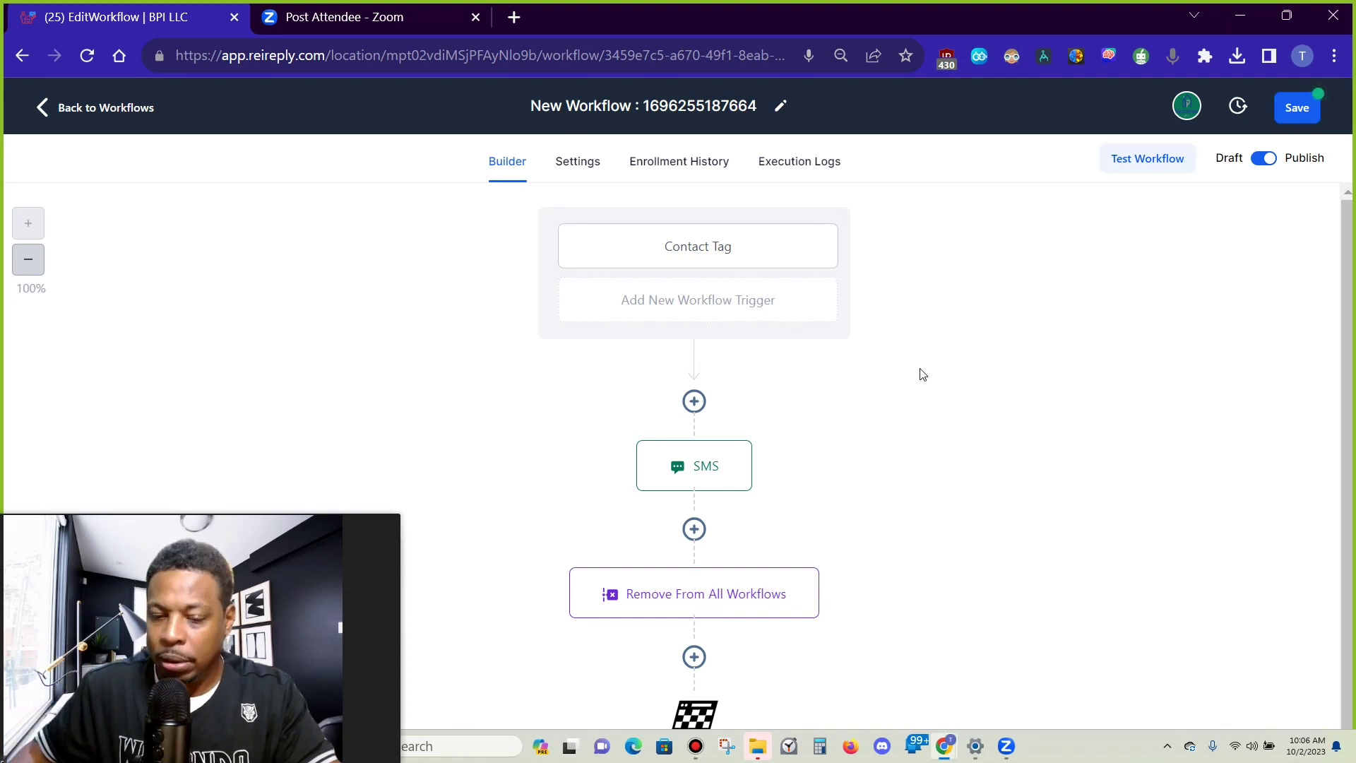
Confirm Include Current Workflow stays on for that step and save it
{"action": "left_click", "coordinate": [711, 600]}
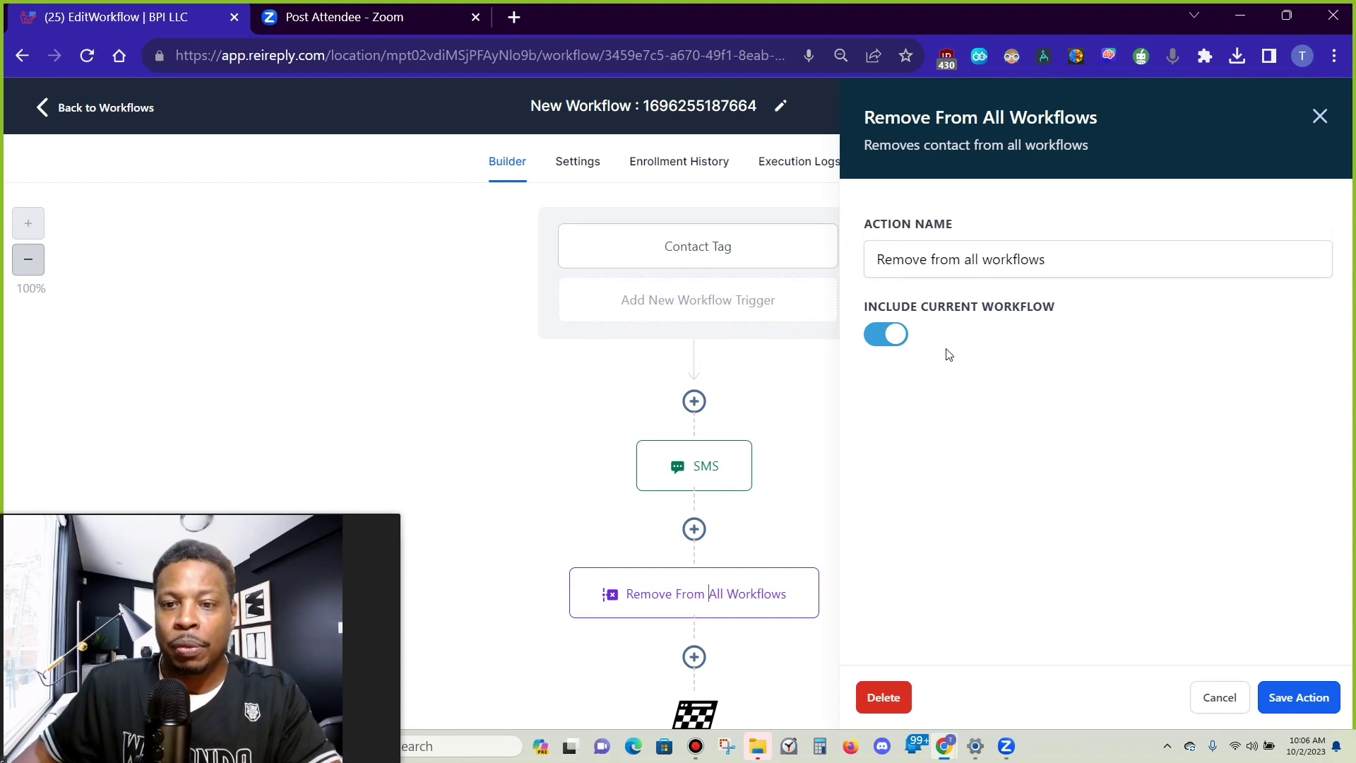
{"action": "left_click", "coordinate": [896, 344]}
{"action": "left_click", "coordinate": [896, 344]}
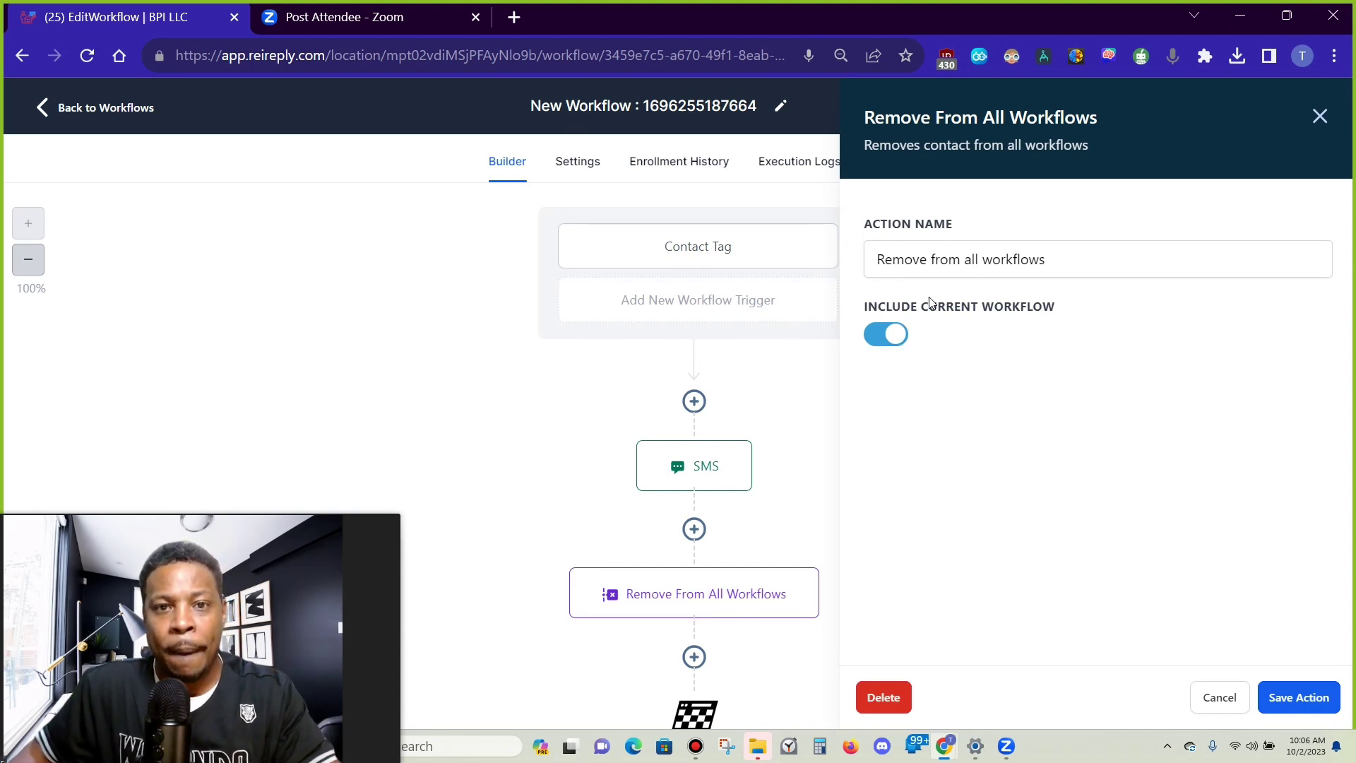
{"action": "left_click", "coordinate": [887, 335]}
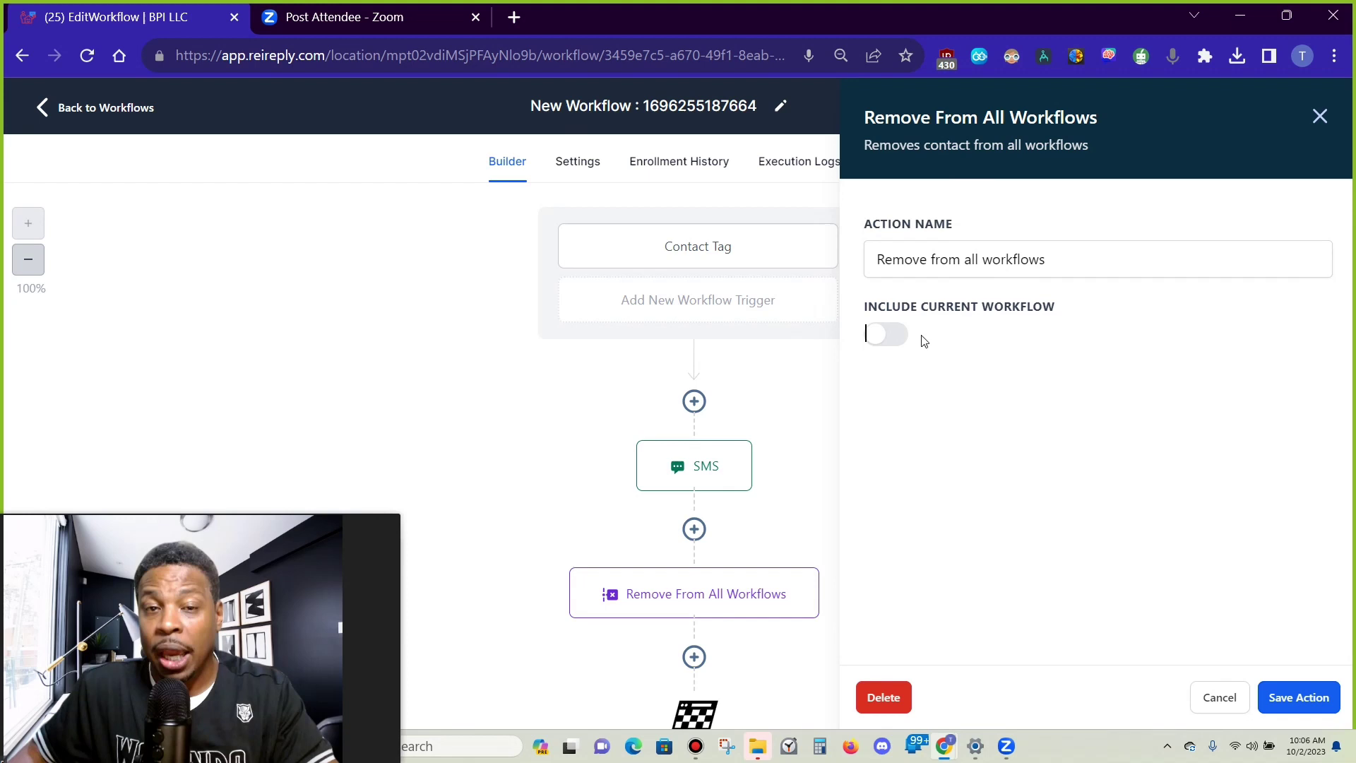
{"action": "left_click", "coordinate": [887, 335]}
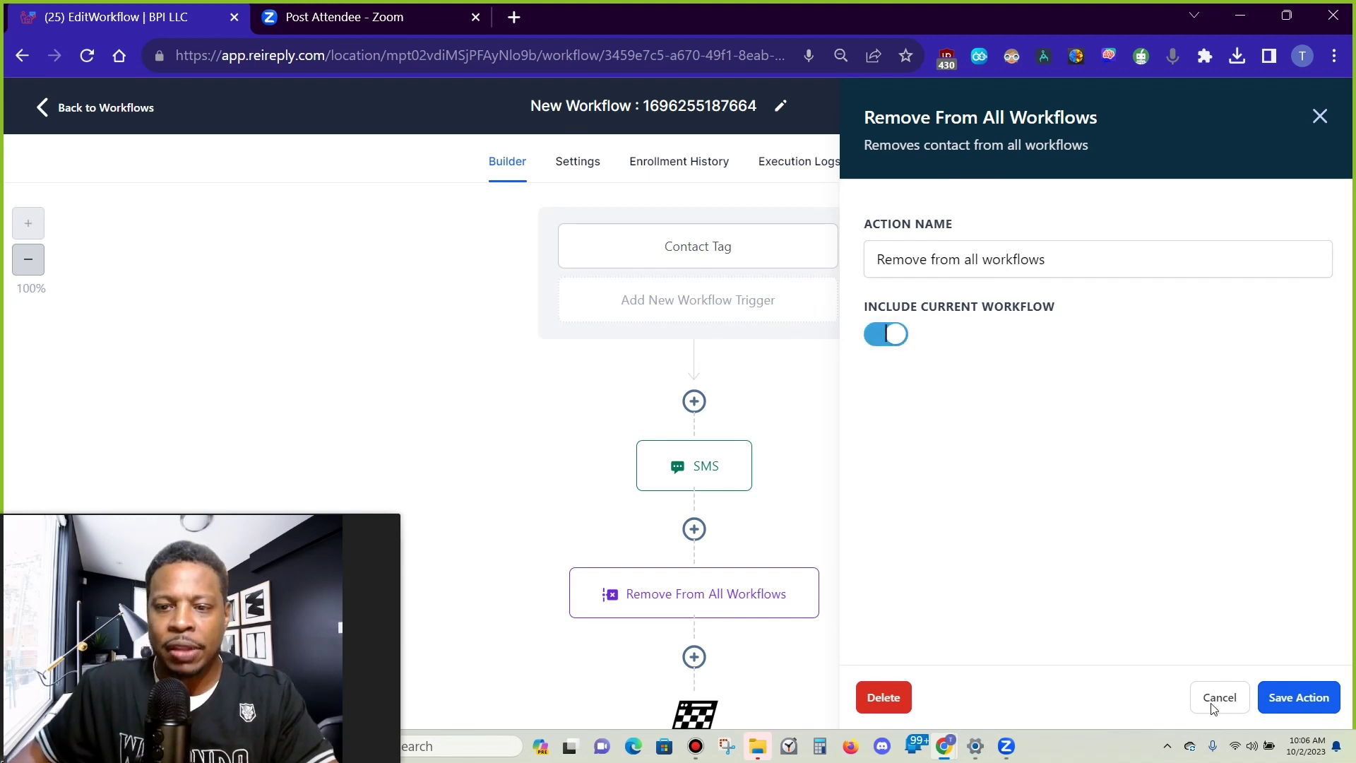
{"action": "left_click", "coordinate": [1286, 701]}
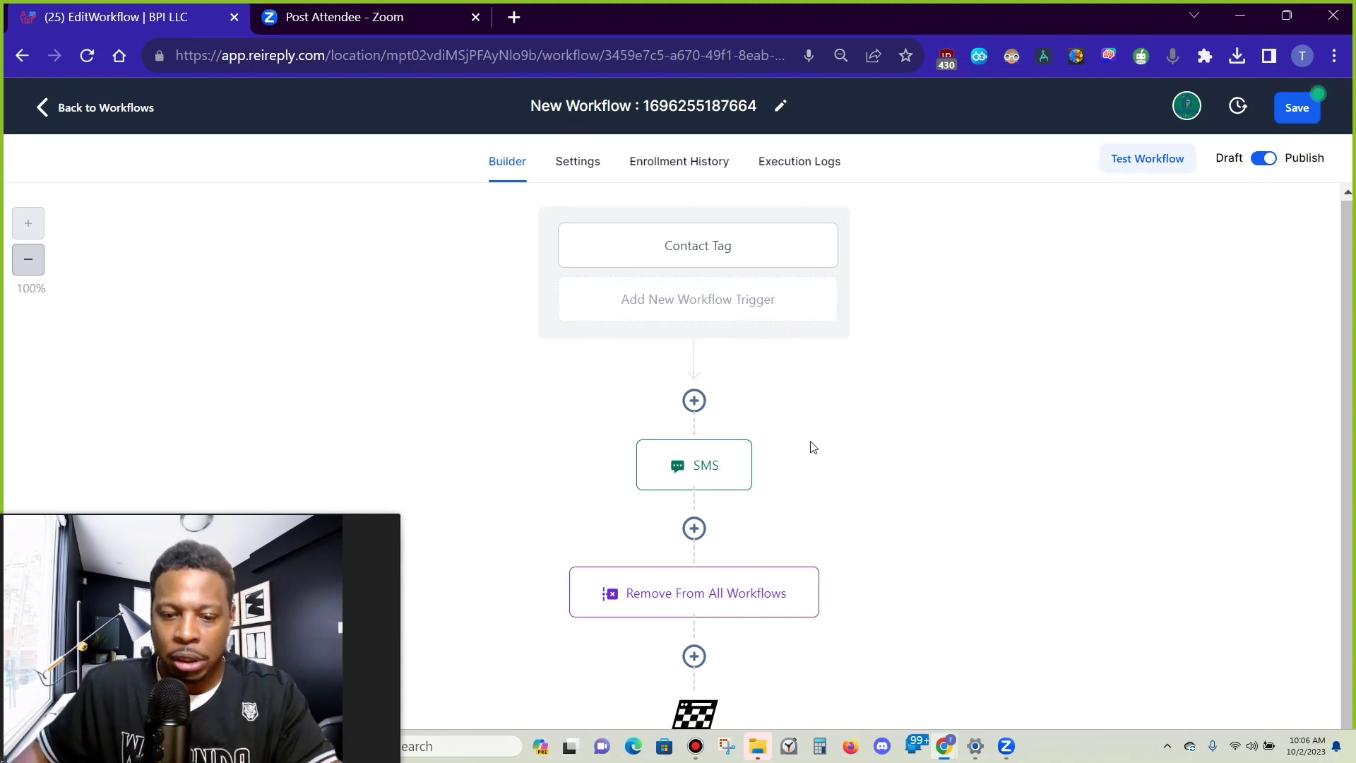
{"action": "scroll", "coordinate": [716, 533], "scroll_direction": "down", "scroll_amount": 1}
Add an Internal Notification step after Remove From All Workflows with the 'Pull Comps' message
{"action": "left_click", "coordinate": [693, 459]}
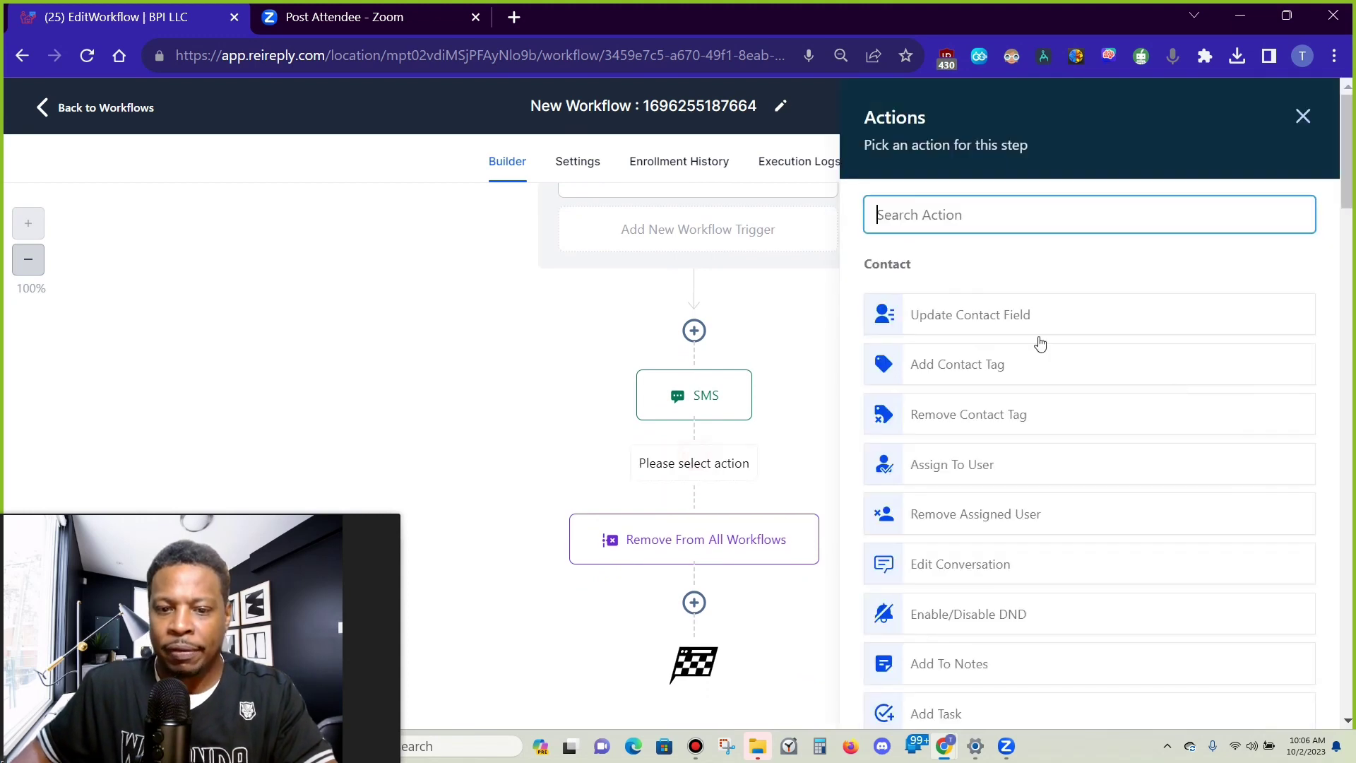
{"action": "left_click", "coordinate": [693, 602]}
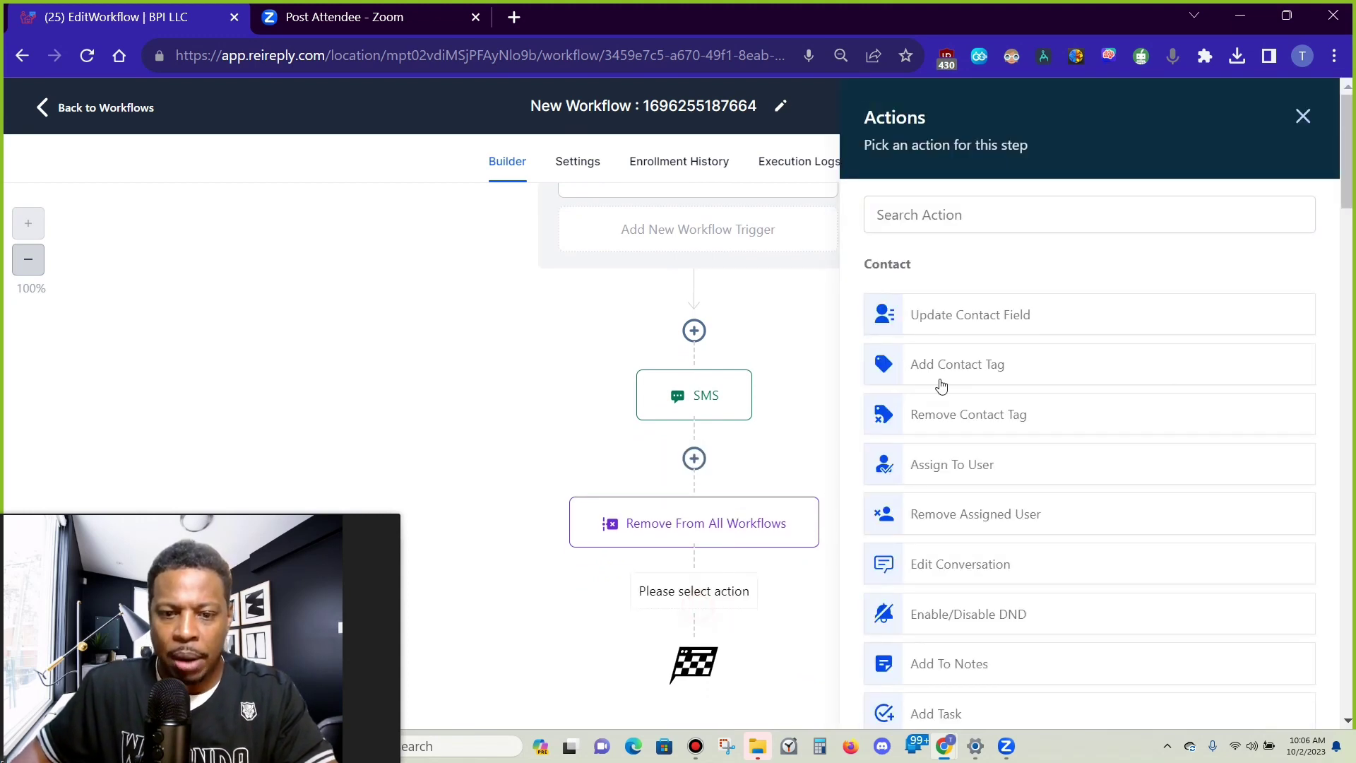
{"action": "left_click", "coordinate": [980, 216]}
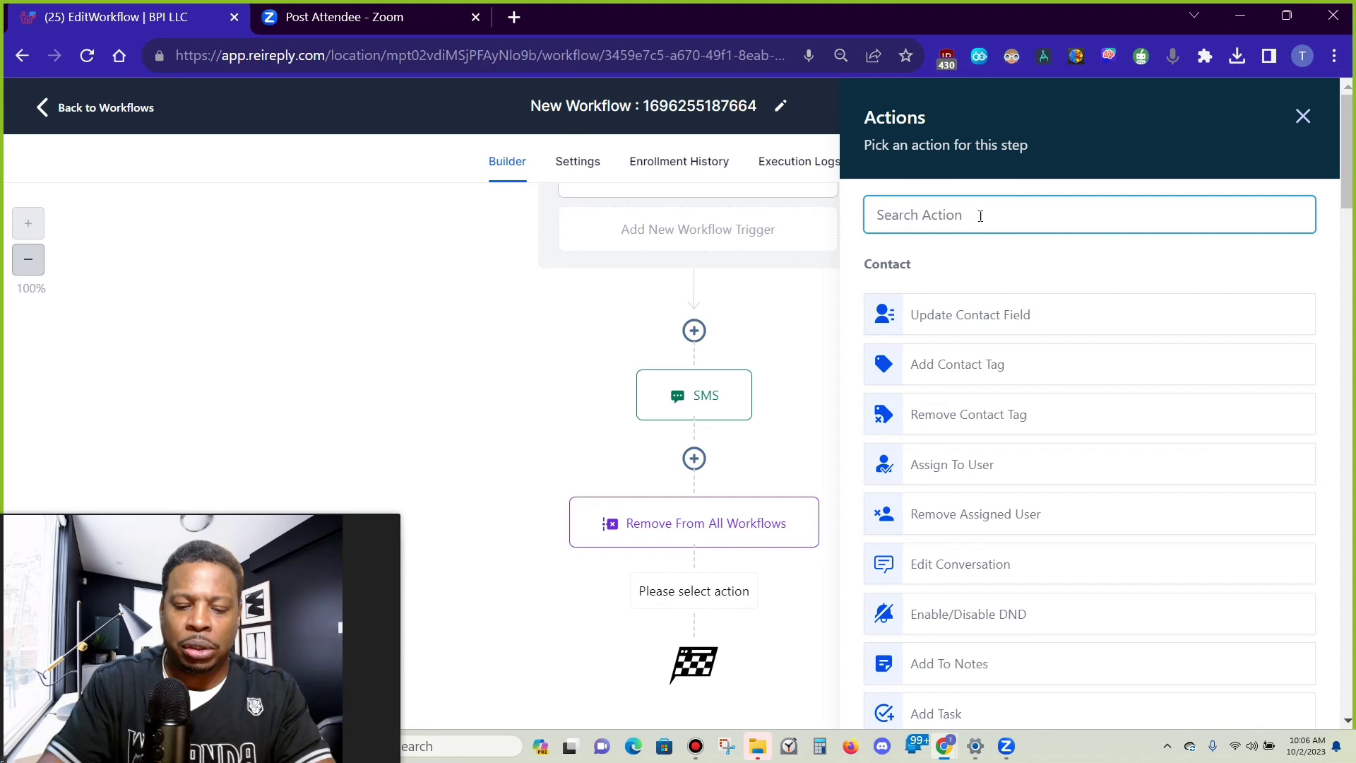
{"action": "type", "text": "inter"}
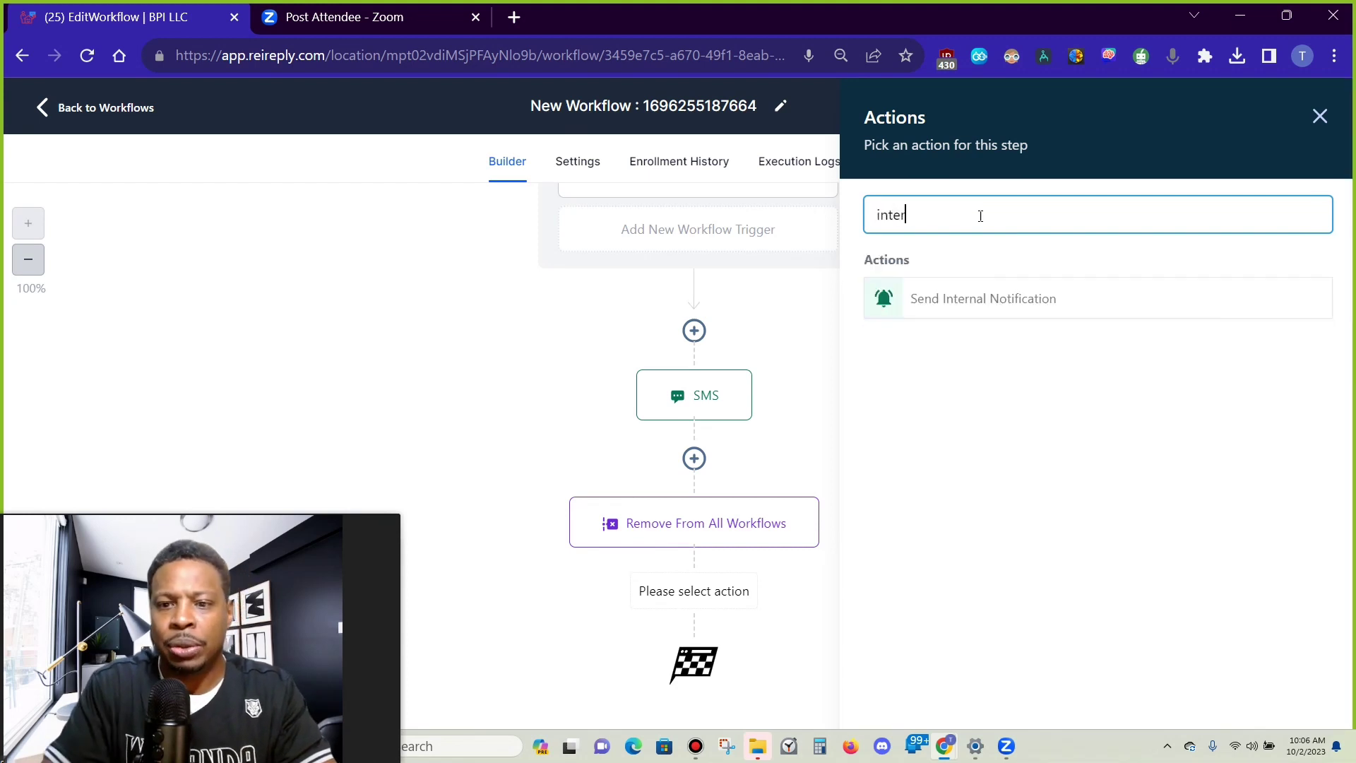
{"action": "left_click", "coordinate": [998, 300]}
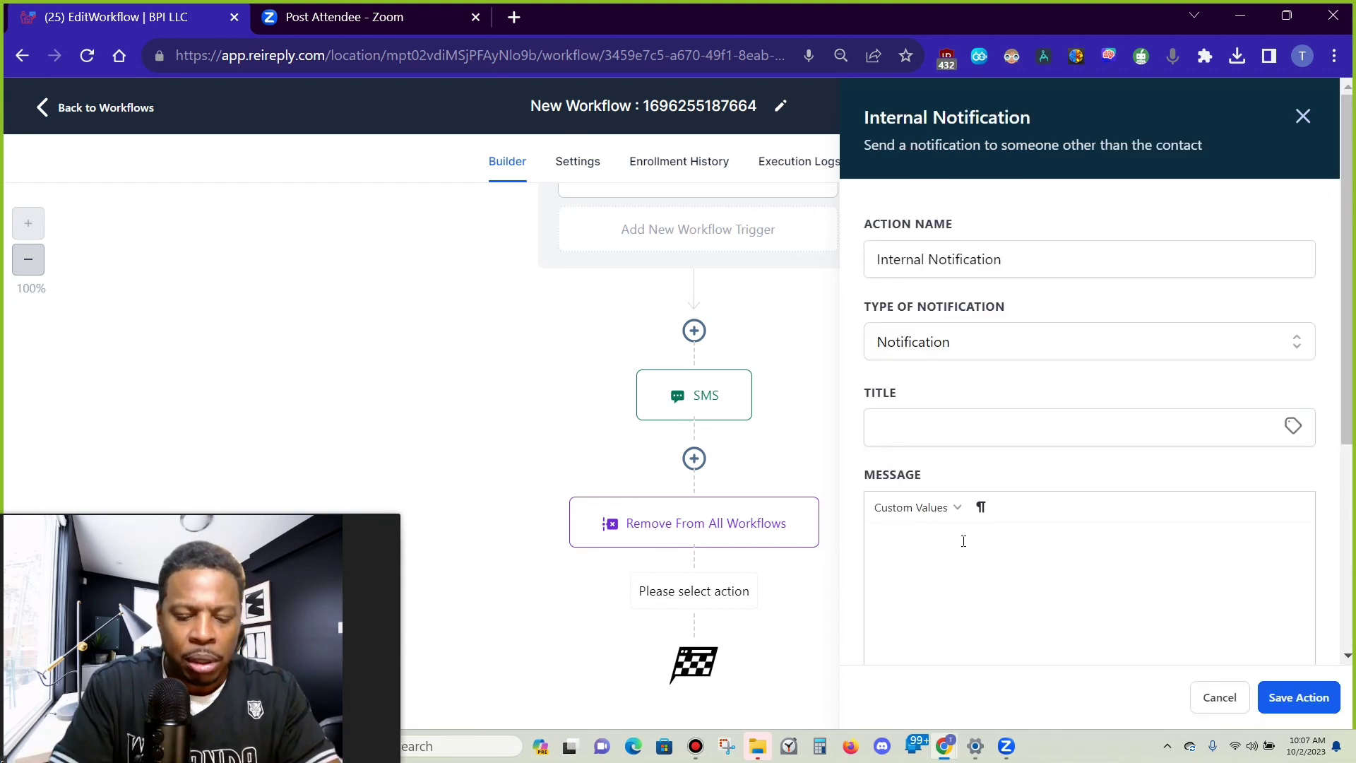
{"action": "type", "text": "omps"}
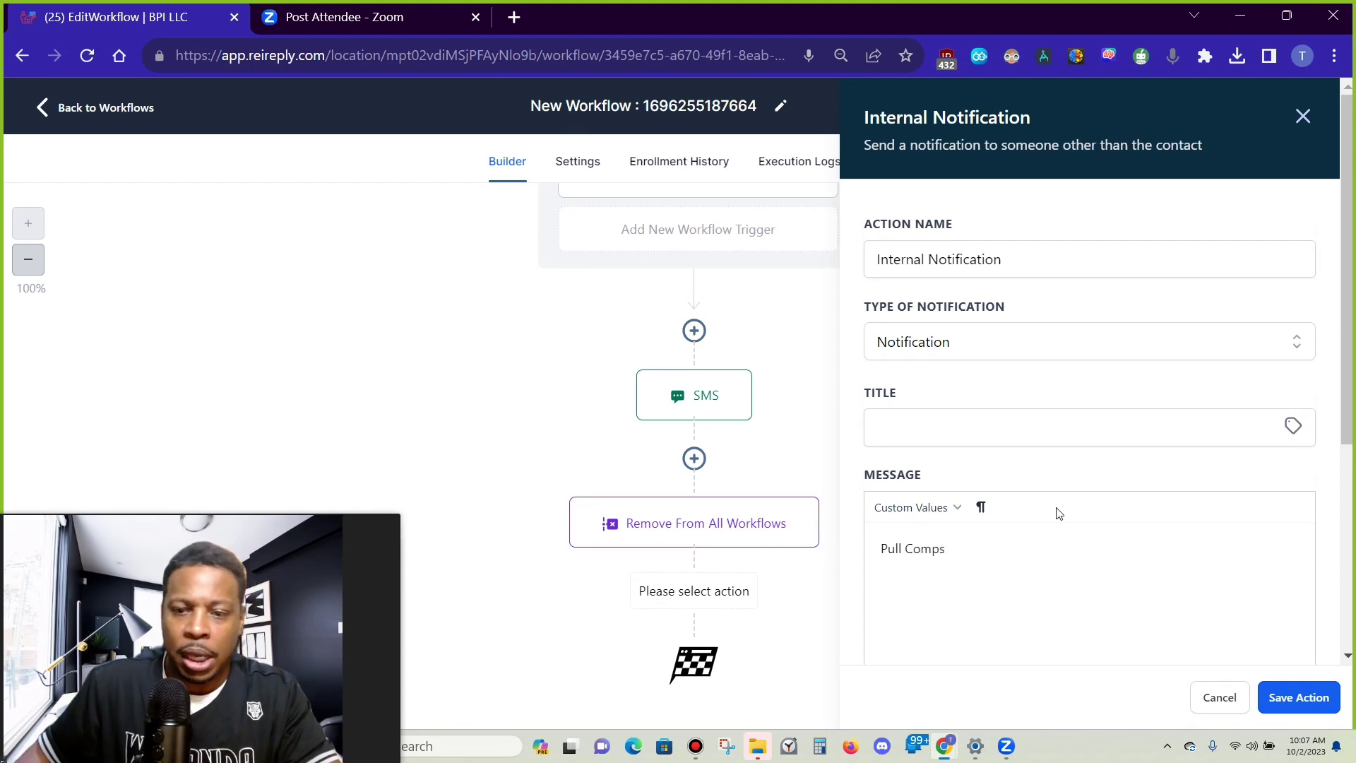
{"action": "scroll", "coordinate": [1058, 513], "scroll_direction": "down", "scroll_amount": 5}
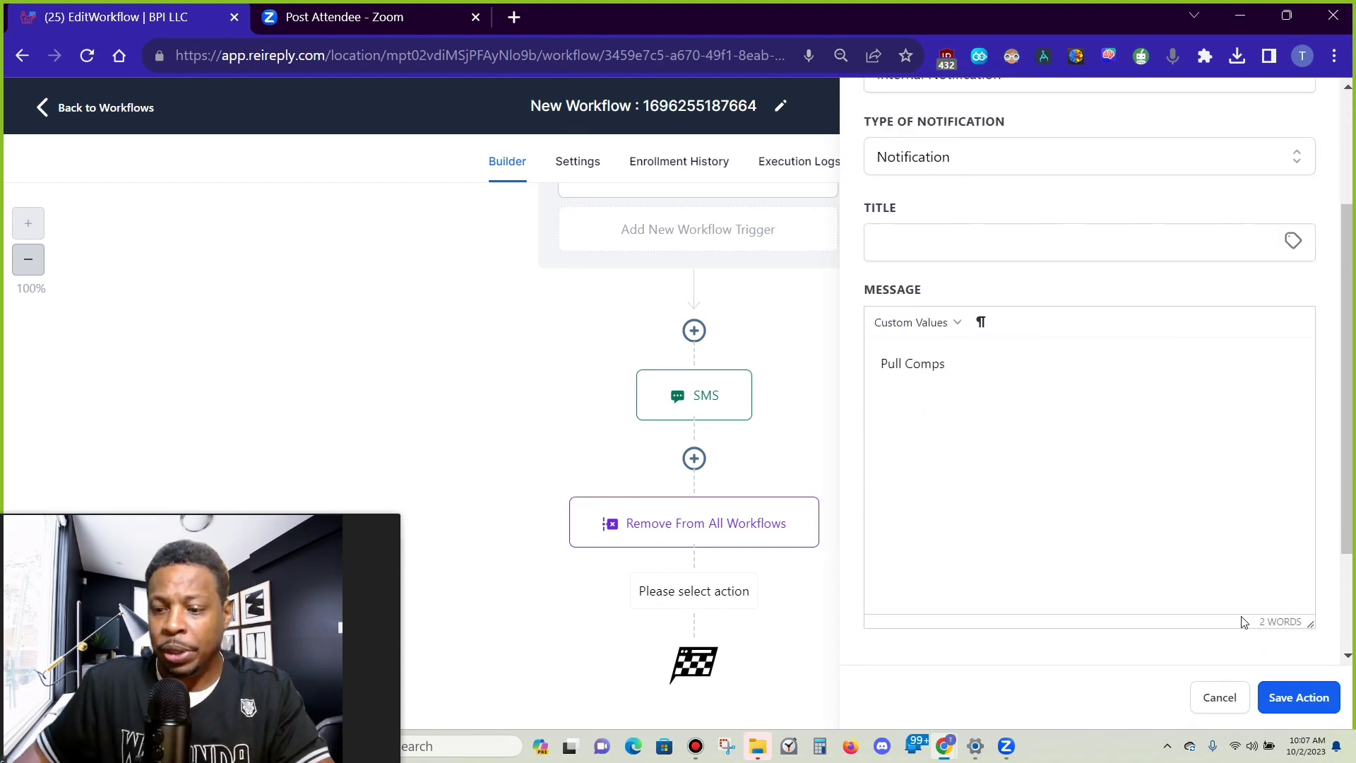
{"action": "left_click", "coordinate": [1285, 697]}
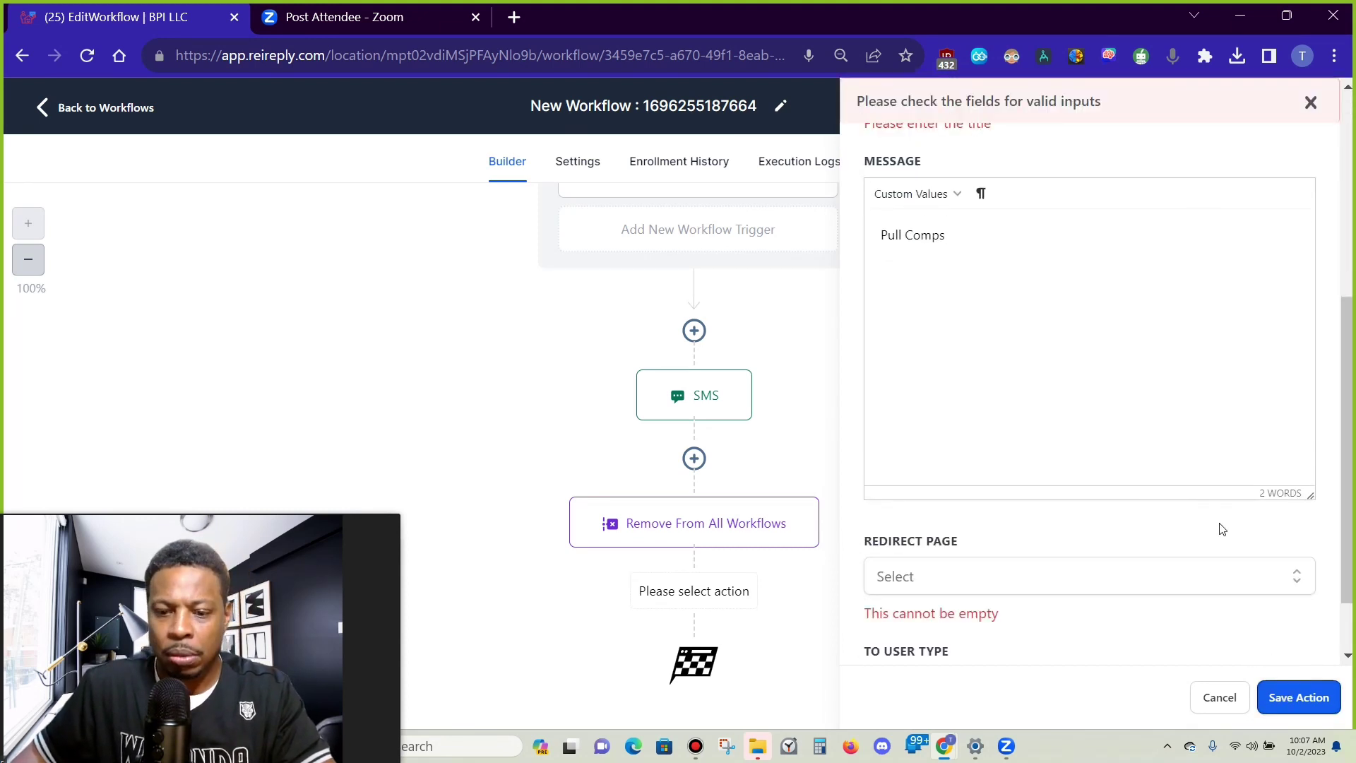
{"action": "scroll", "coordinate": [1078, 505], "scroll_direction": "down", "scroll_amount": 1}
Set Redirect Page to Conversation and To User Type to All User, then save the step and workflow
{"action": "left_click", "coordinate": [1068, 486]}
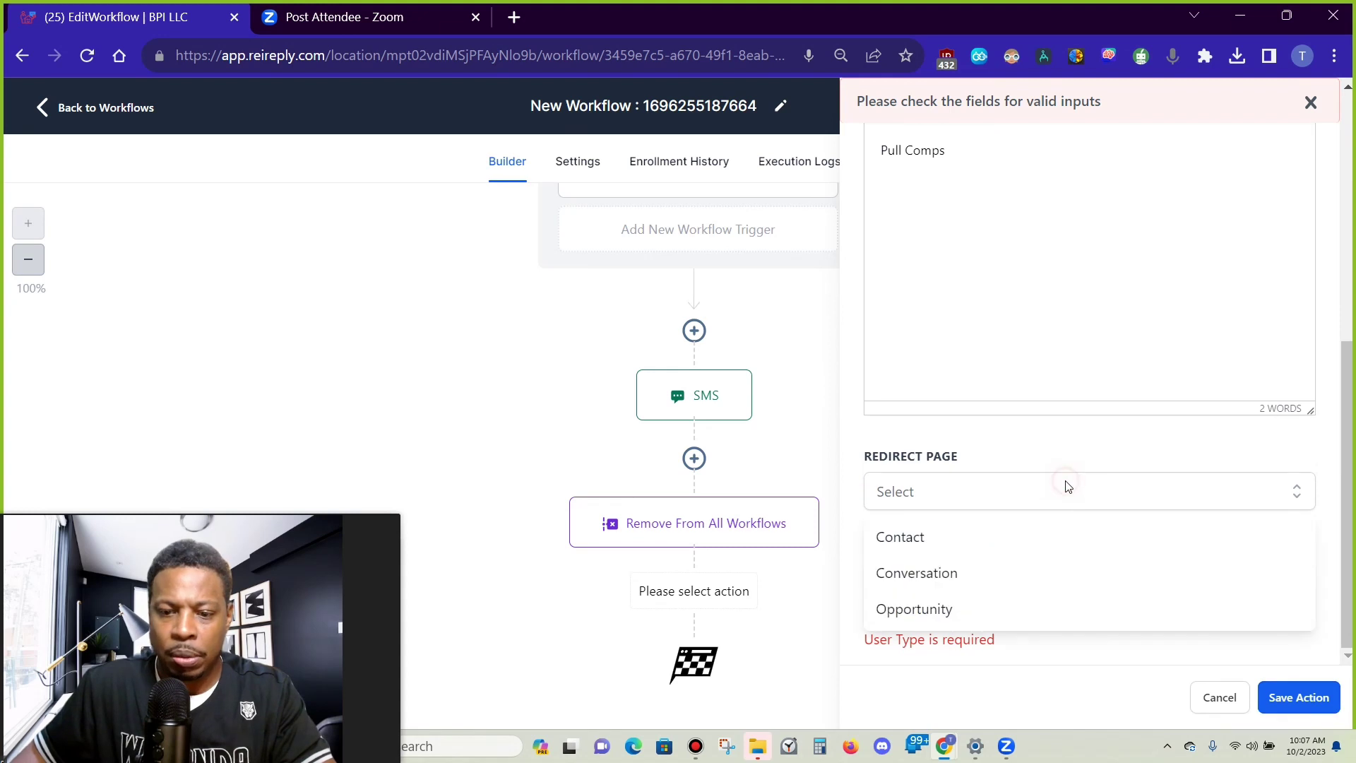
{"action": "left_click", "coordinate": [938, 574]}
{"action": "left_click", "coordinate": [1086, 600]}
{"action": "scroll", "coordinate": [1135, 548], "scroll_direction": "down", "scroll_amount": 1}
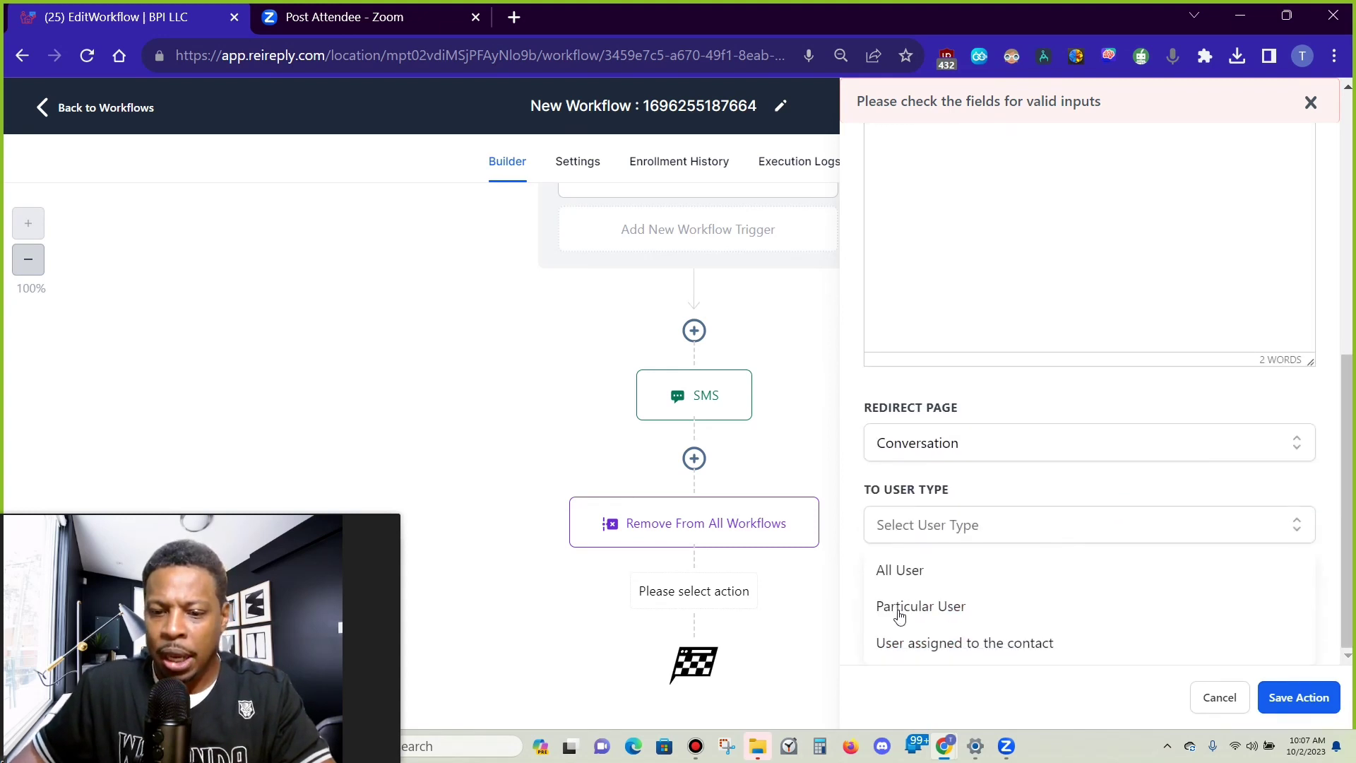
{"action": "left_click", "coordinate": [911, 571]}
{"action": "left_click", "coordinate": [1305, 698]}
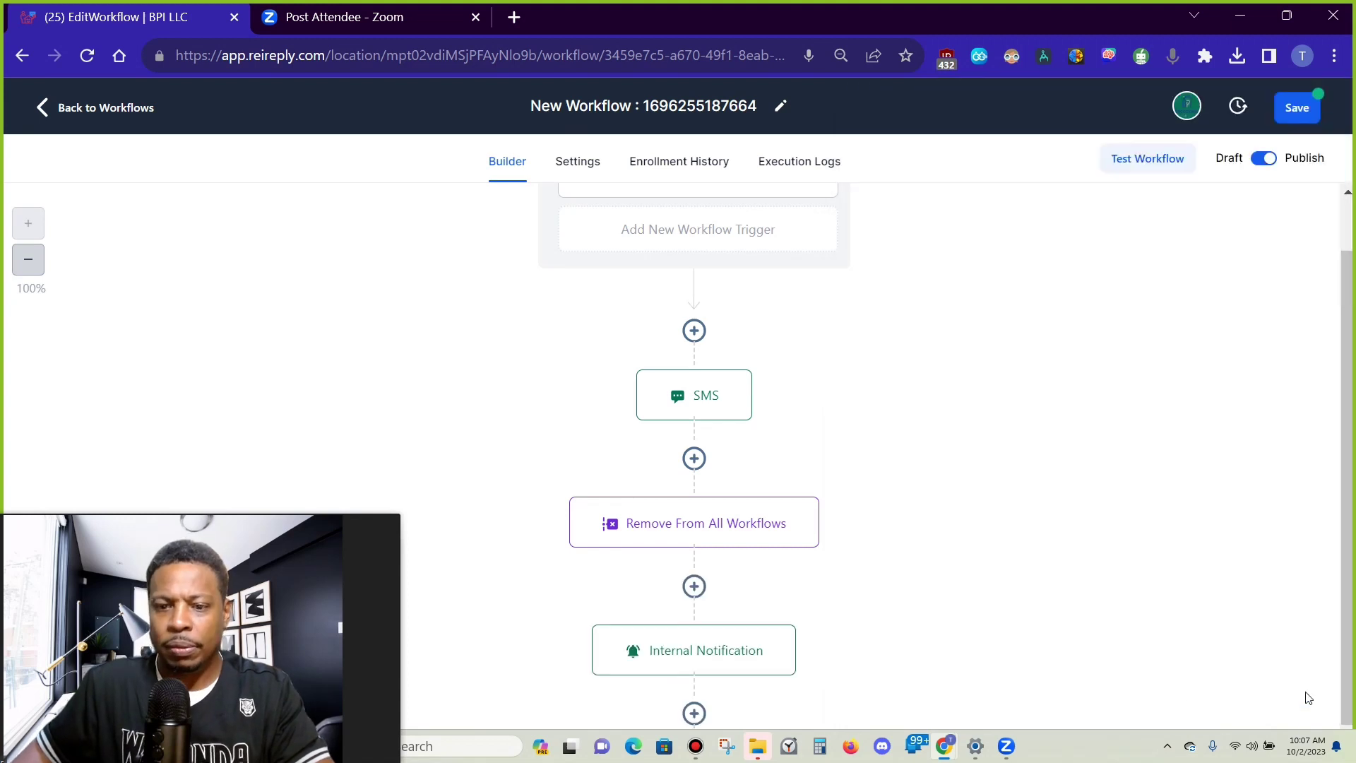
{"action": "left_click", "coordinate": [1295, 109]}
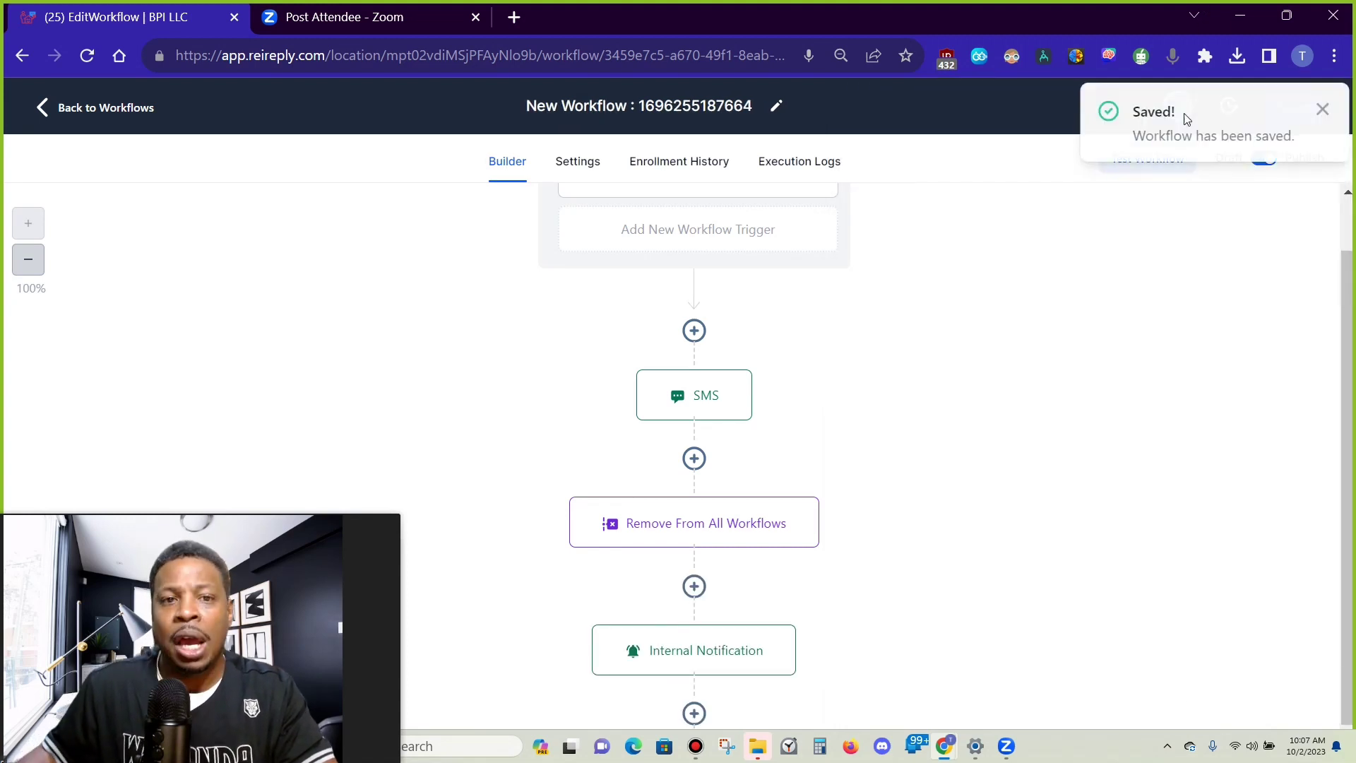
Add a Wait step set to 99 minutes right after the SMS and save it
{"action": "left_click", "coordinate": [693, 458]}
{"action": "type", "text": "wait"}
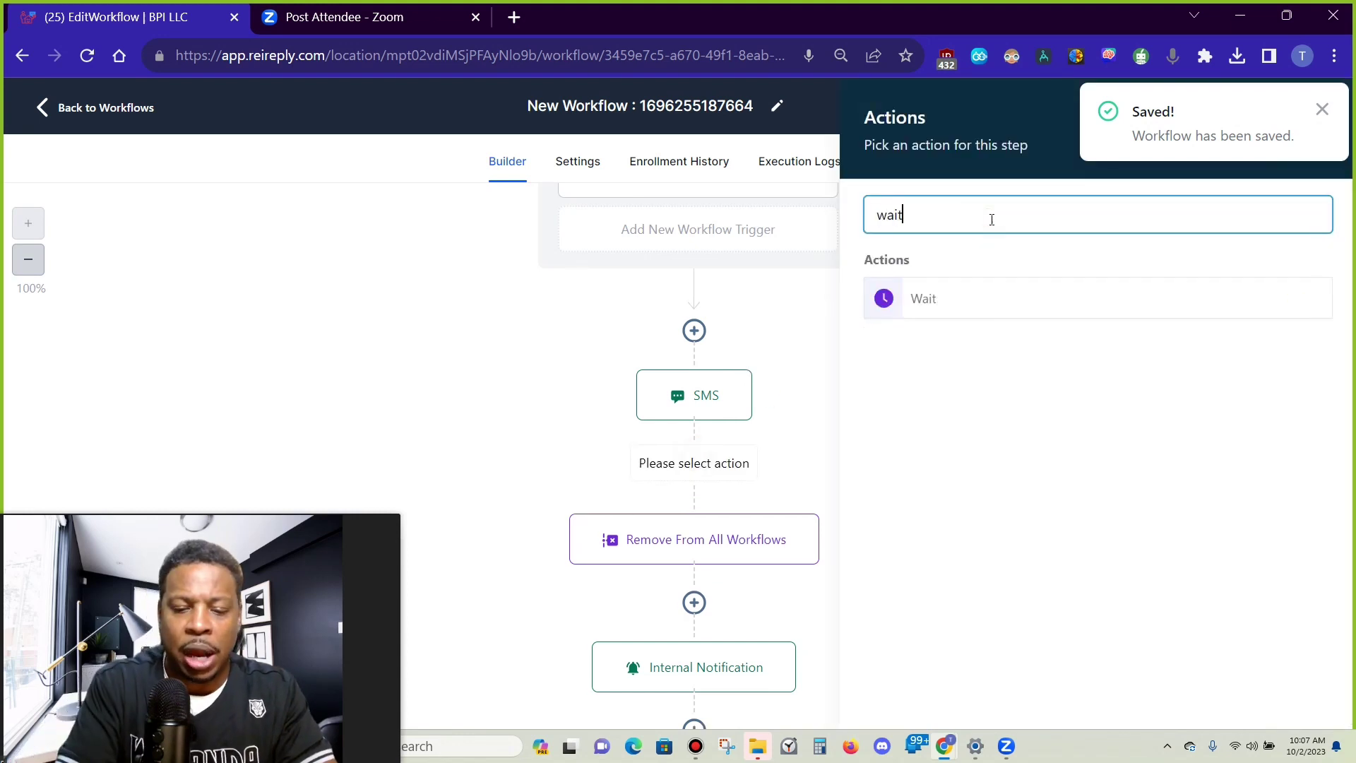
{"action": "left_click", "coordinate": [944, 306]}
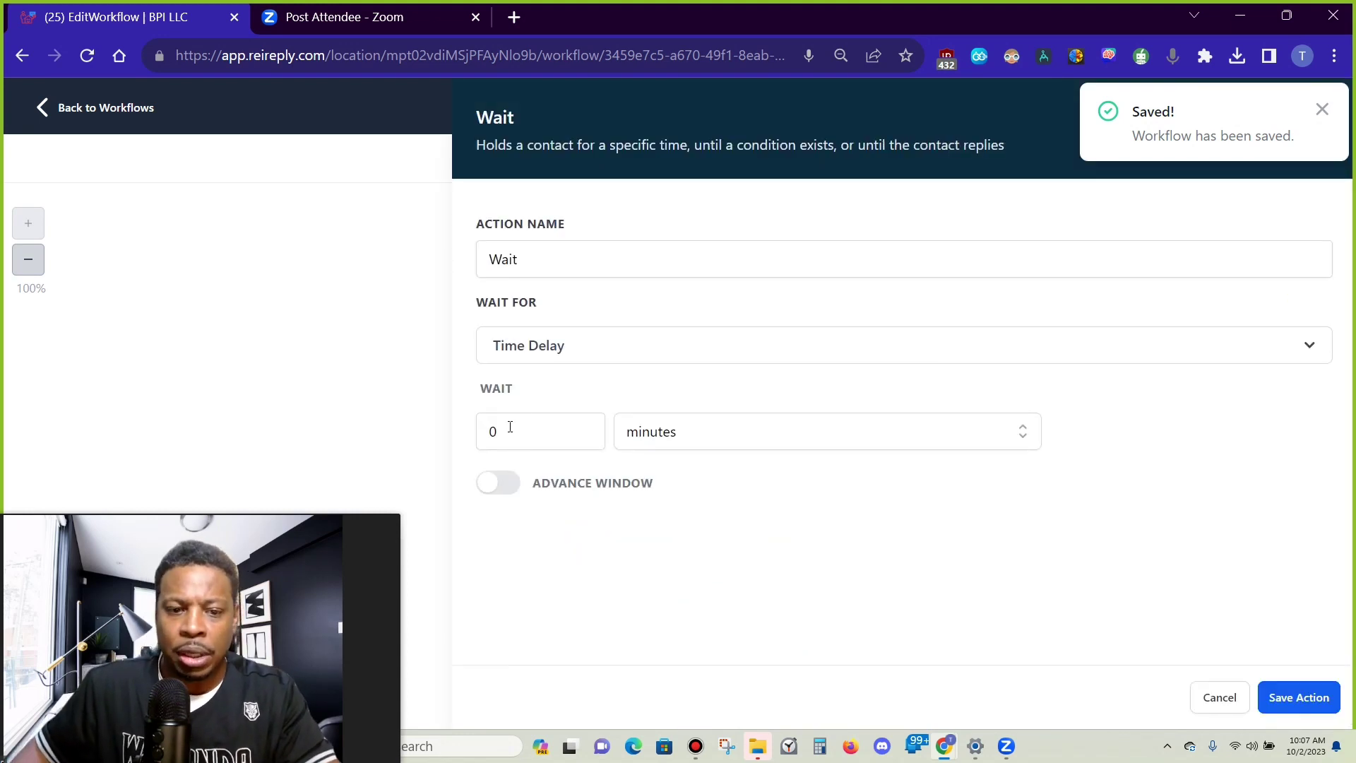
{"action": "left_click_drag", "start_coordinate": [510, 427], "coordinate": [452, 428]}
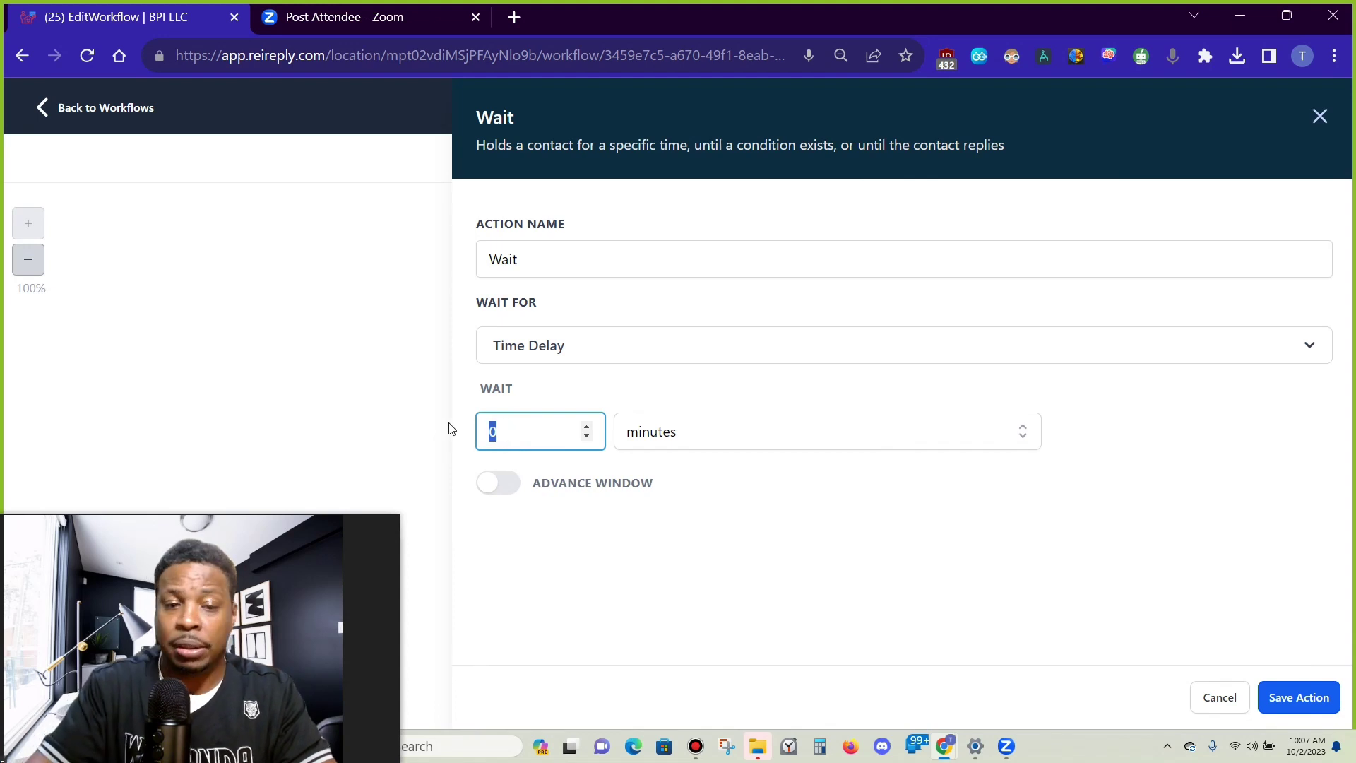
{"action": "type", "text": "99"}
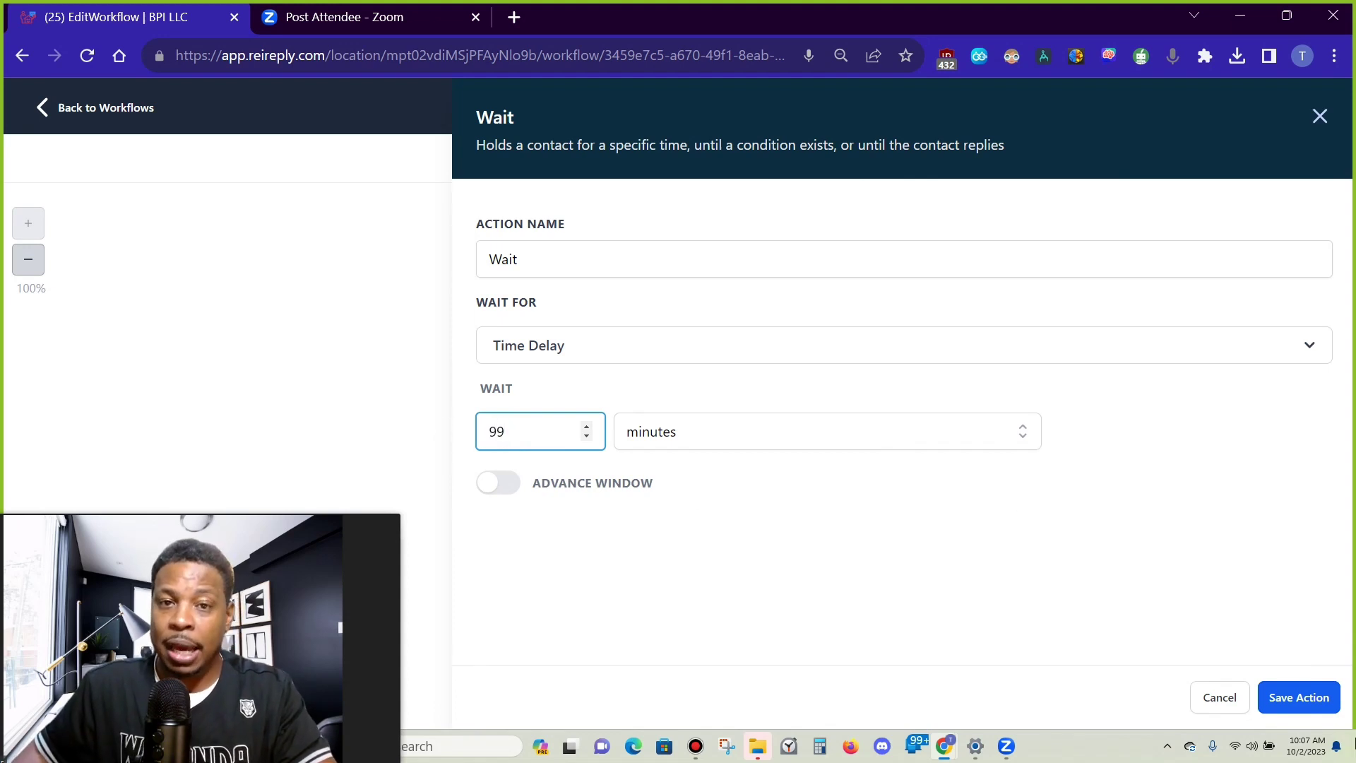
{"action": "left_click", "coordinate": [1297, 698]}
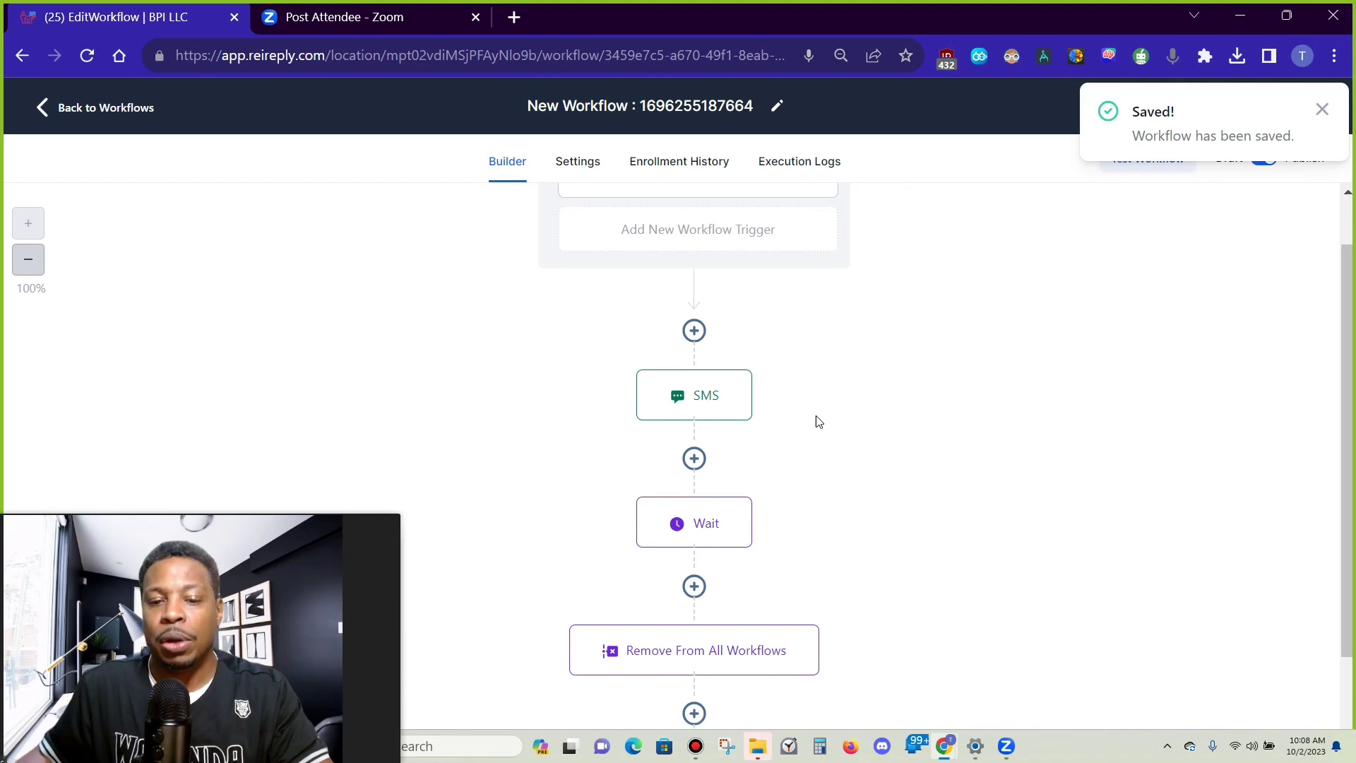
{"action": "scroll", "coordinate": [847, 414], "scroll_direction": "down", "scroll_amount": 3}
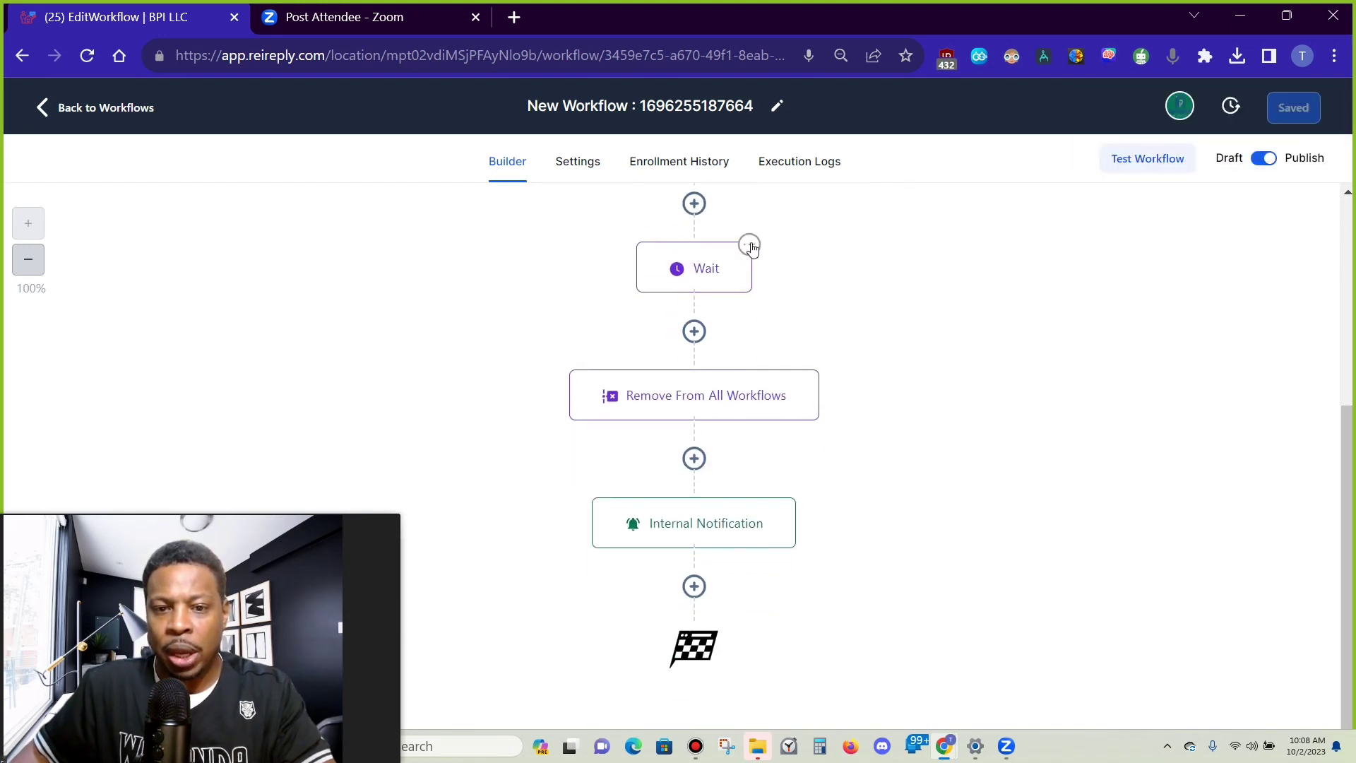
Run a test of the workflow on a selected contact, then return to the builder canvas
{"action": "left_click", "coordinate": [1166, 165]}
{"action": "left_click", "coordinate": [1044, 254]}
{"action": "left_click", "coordinate": [891, 382]}
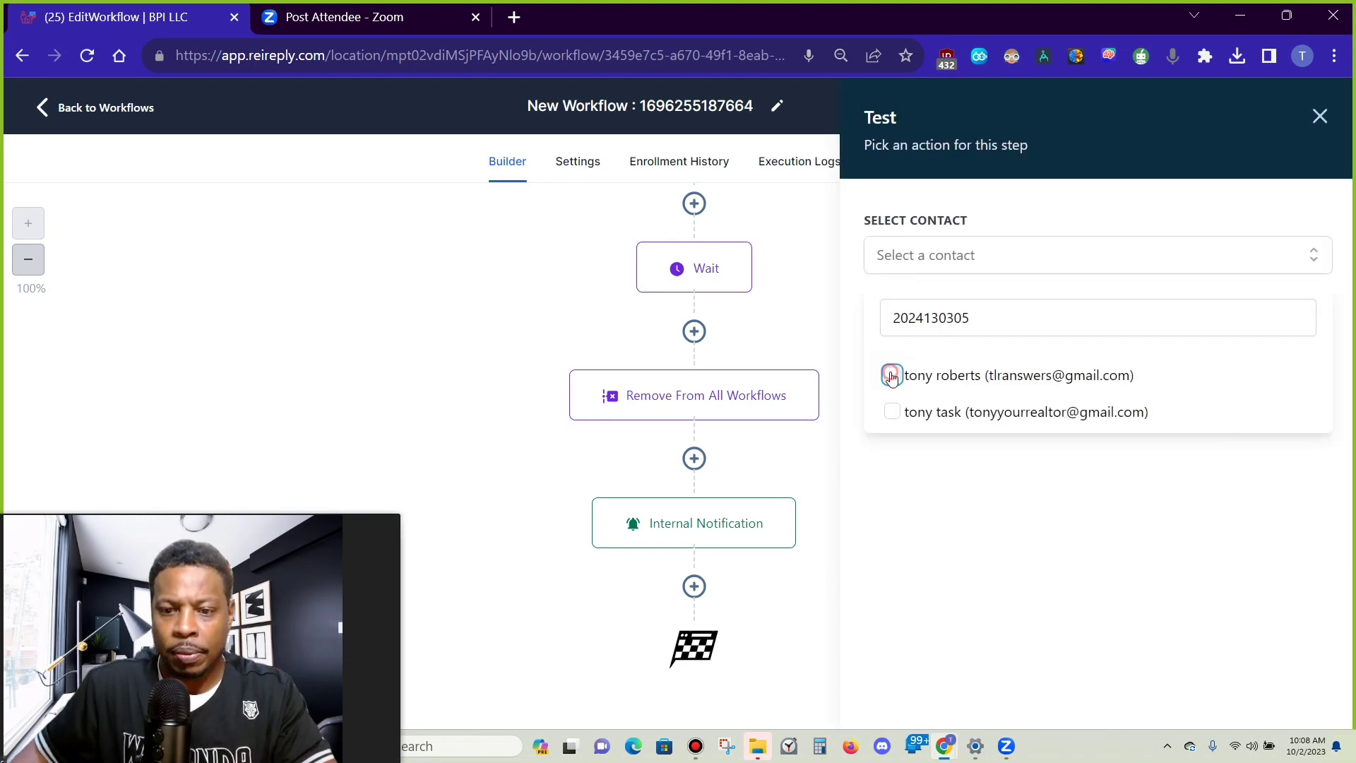
{"action": "left_click", "coordinate": [989, 526]}
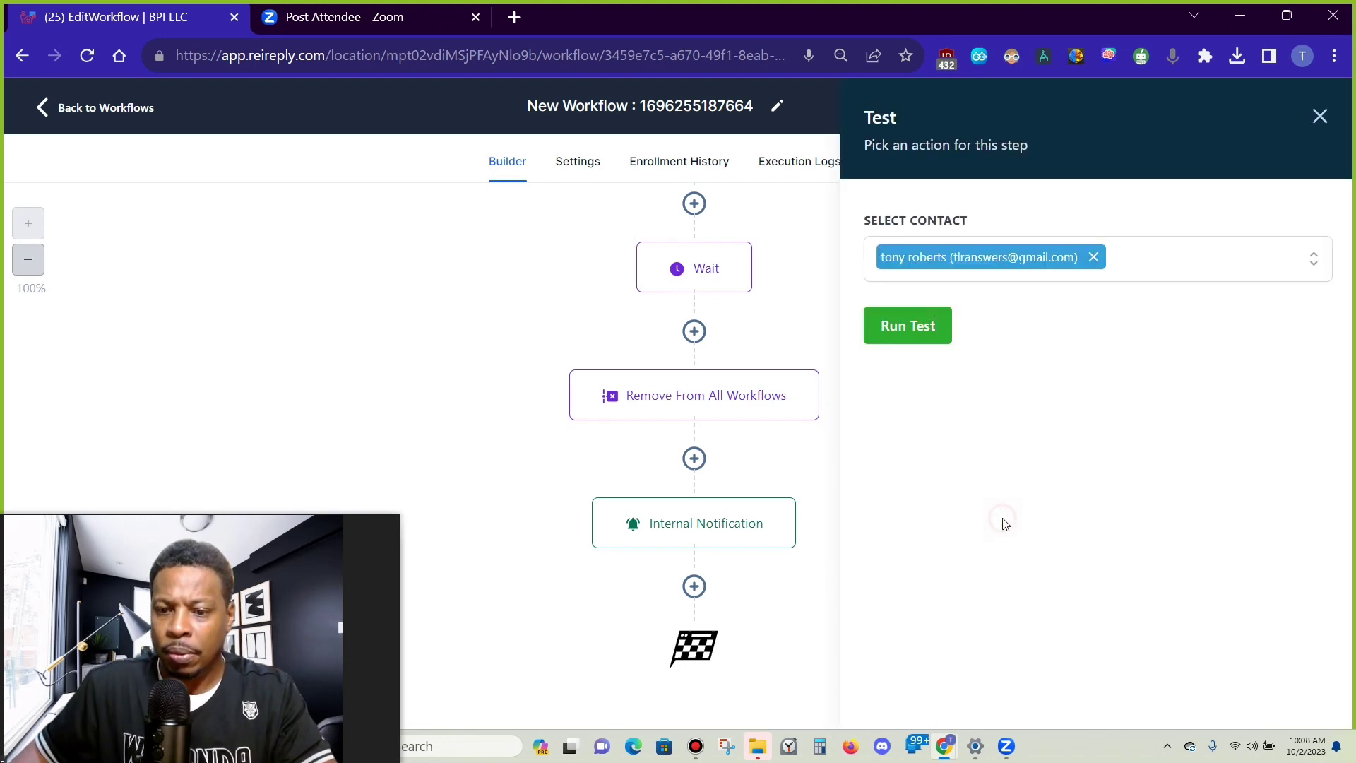
{"action": "left_click", "coordinate": [918, 329]}
{"action": "scroll", "coordinate": [968, 357], "scroll_direction": "up", "scroll_amount": 5}
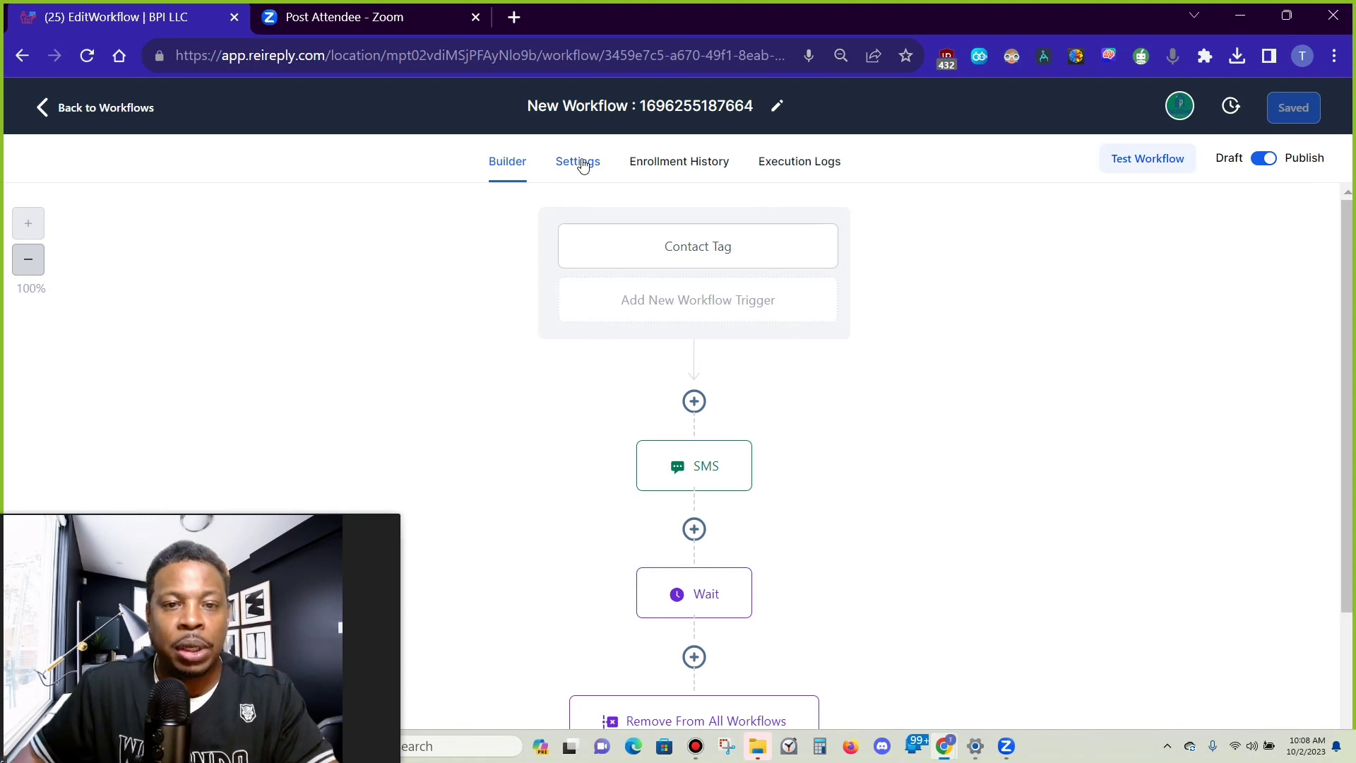
{"action": "left_click", "coordinate": [591, 167]}
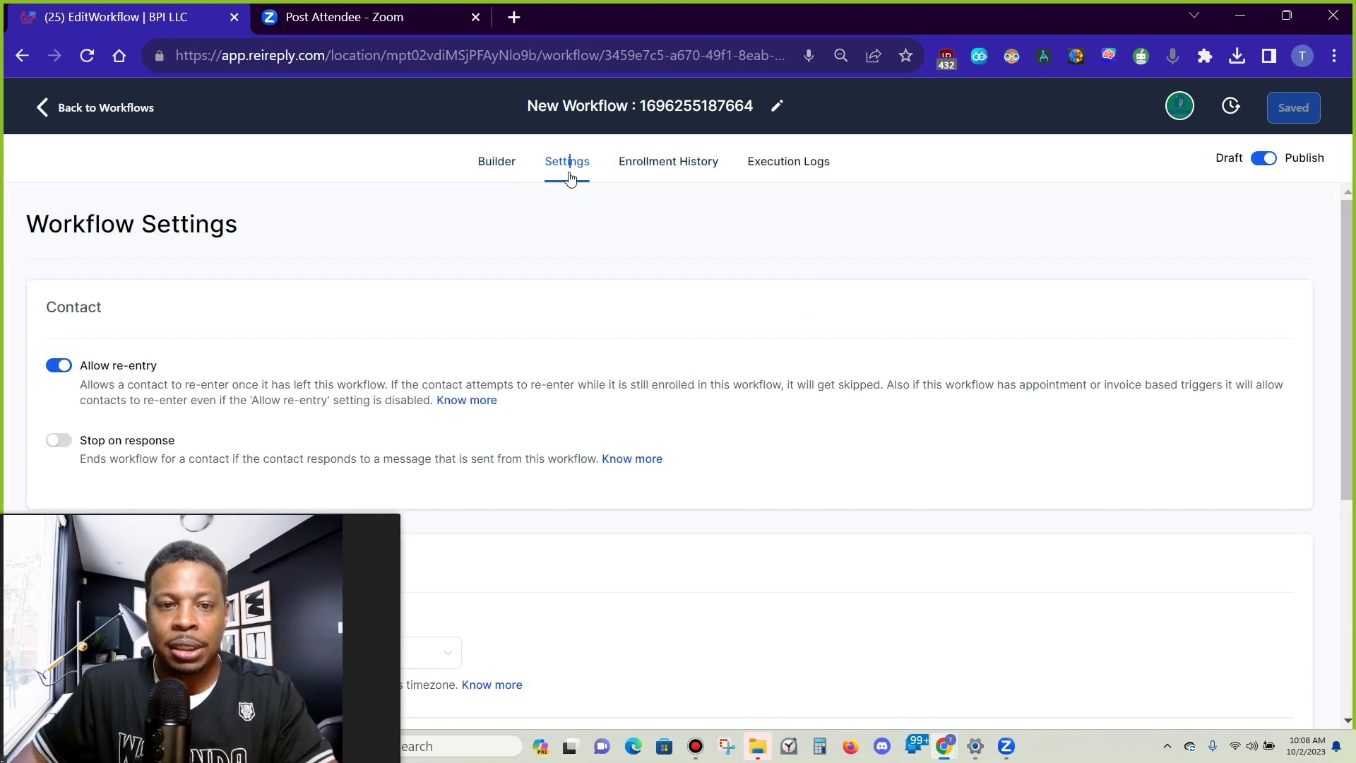
{"action": "left_click", "coordinate": [497, 161]}
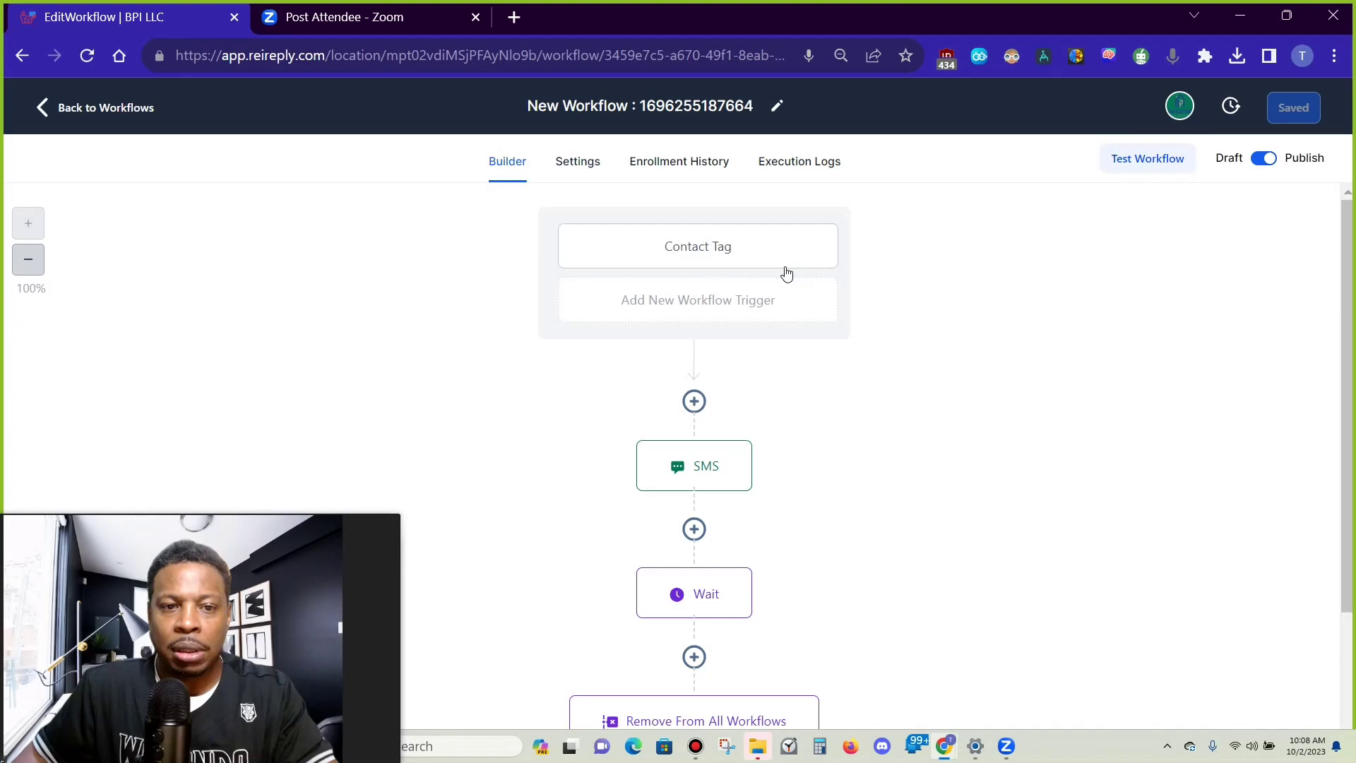
Copy the first Wait action and paste it below Remove From All Workflows
{"action": "scroll", "coordinate": [826, 336], "scroll_direction": "down", "scroll_amount": 3}
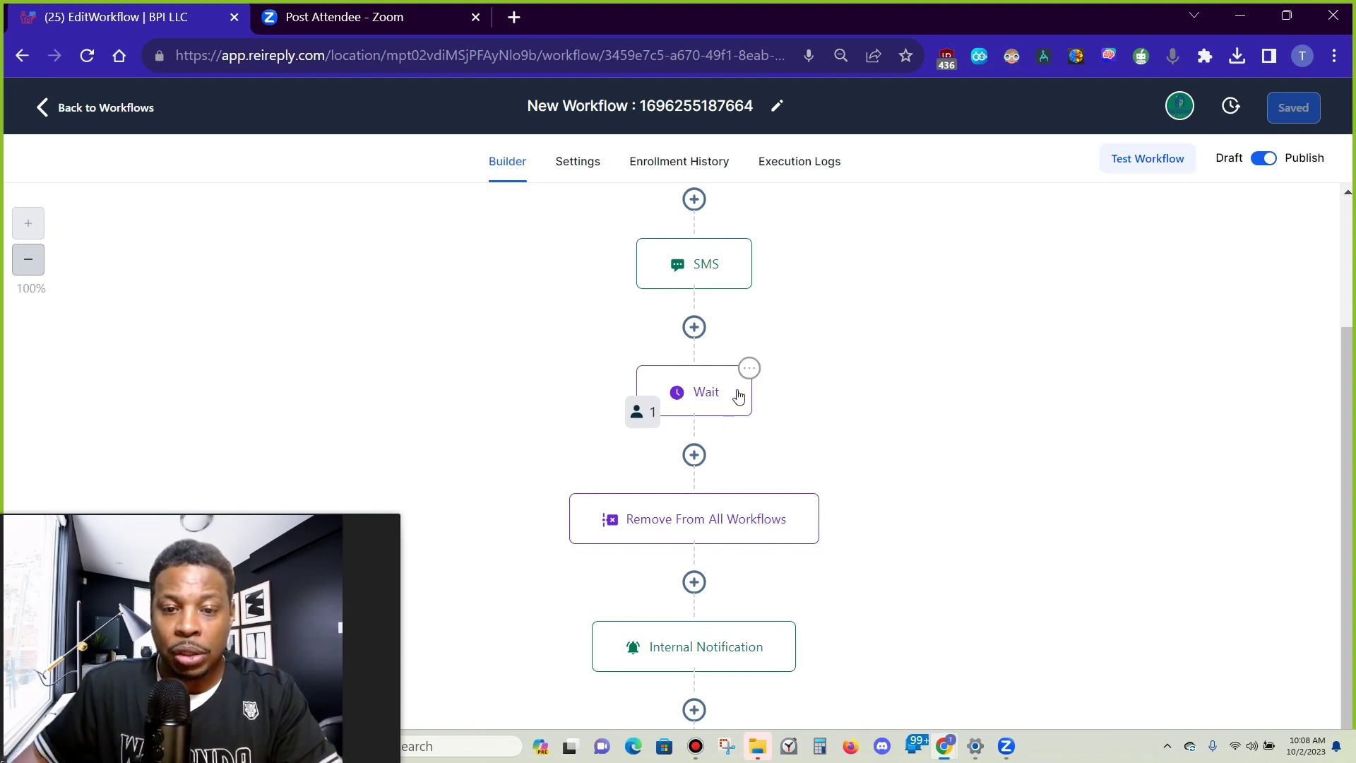
{"action": "left_click", "coordinate": [750, 371]}
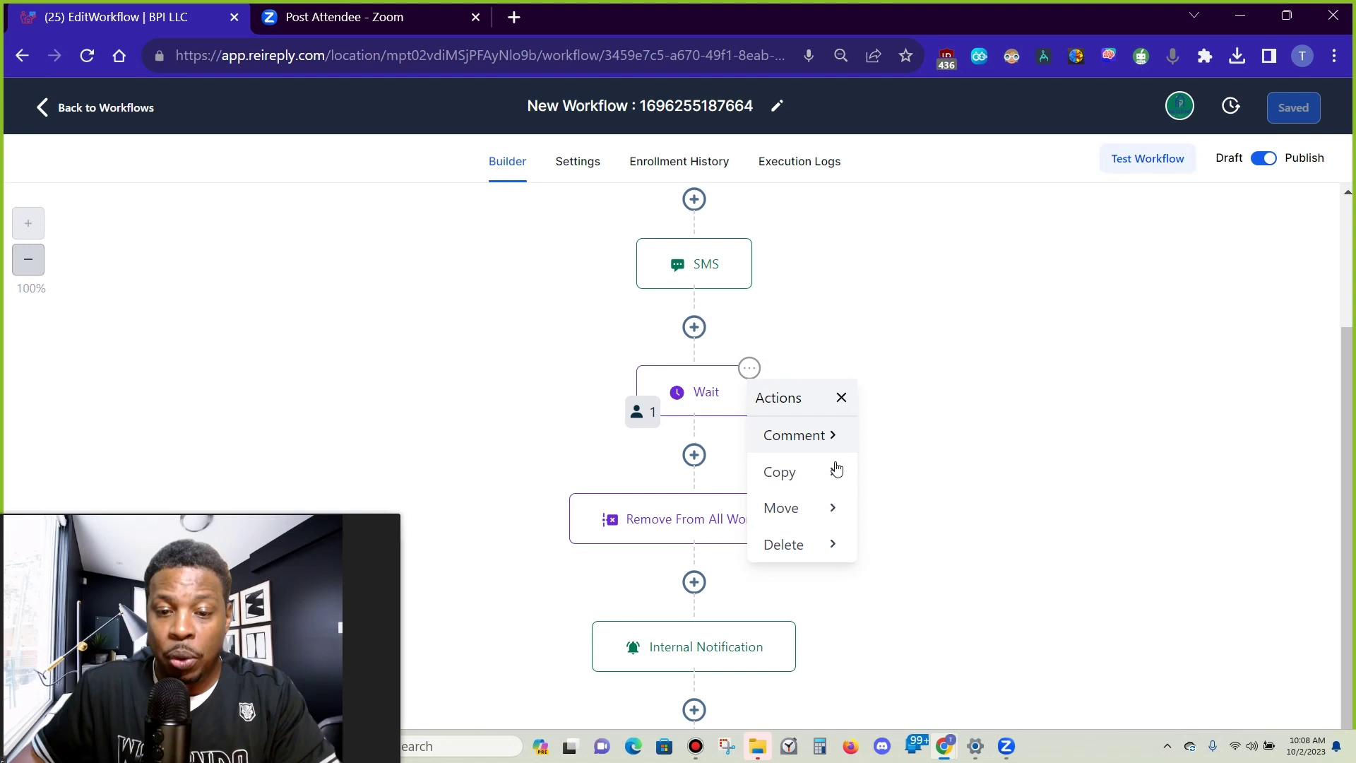
{"action": "mouse_move", "coordinate": [835, 473]}
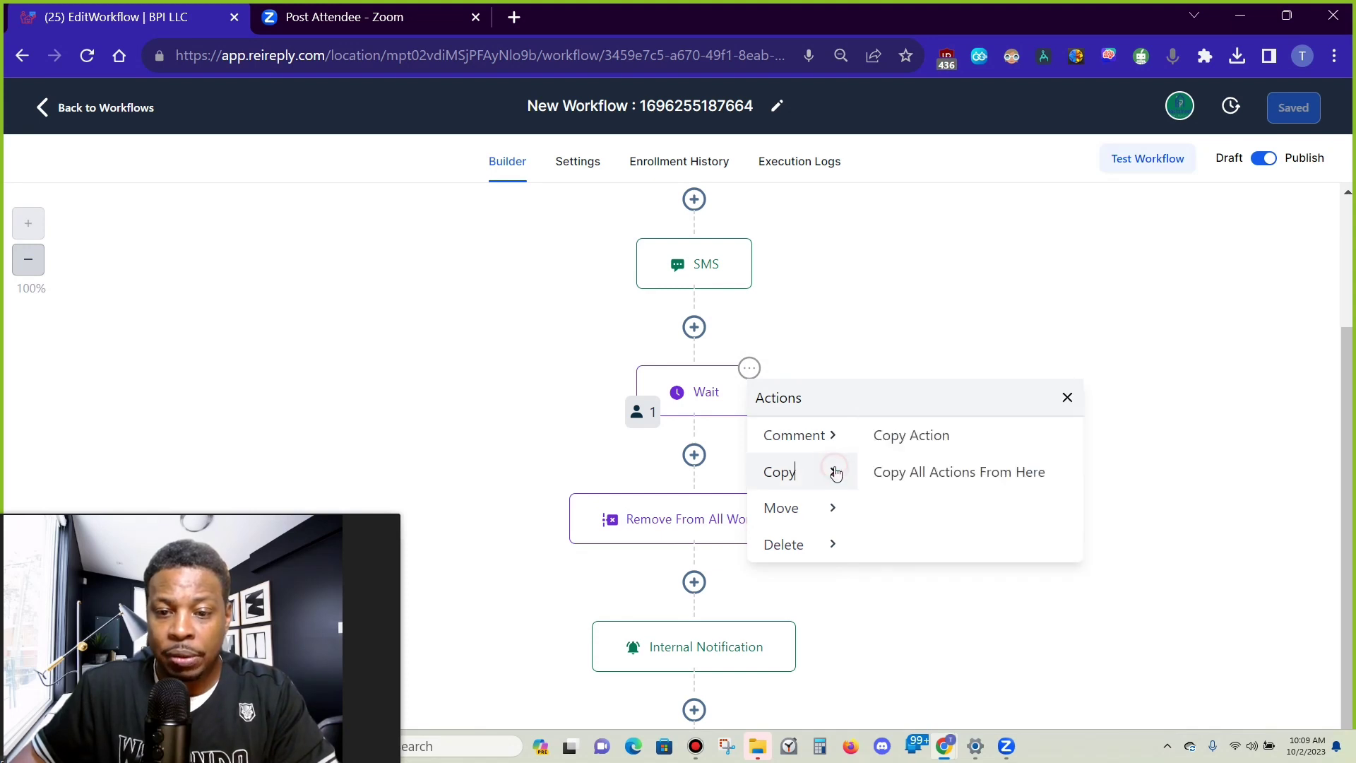
{"action": "left_click", "coordinate": [959, 437]}
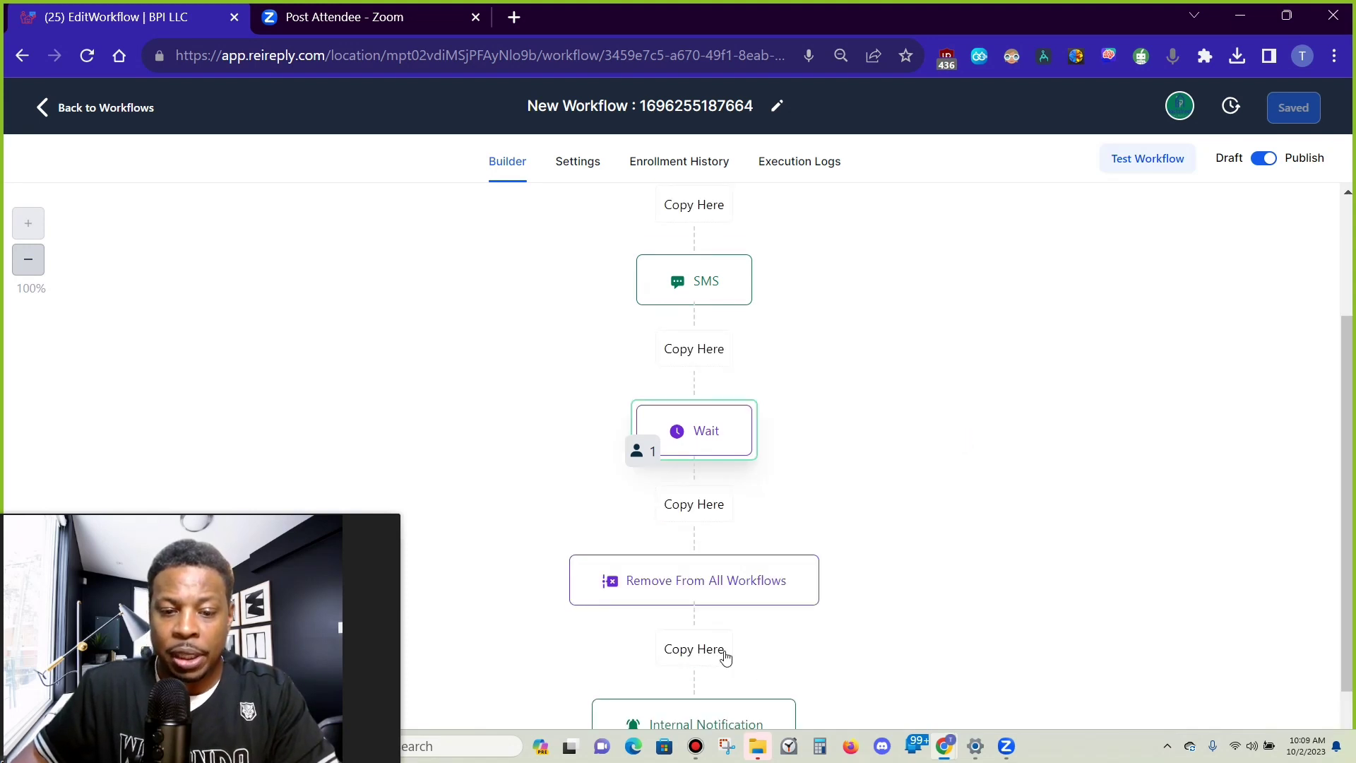
{"action": "left_click", "coordinate": [702, 649]}
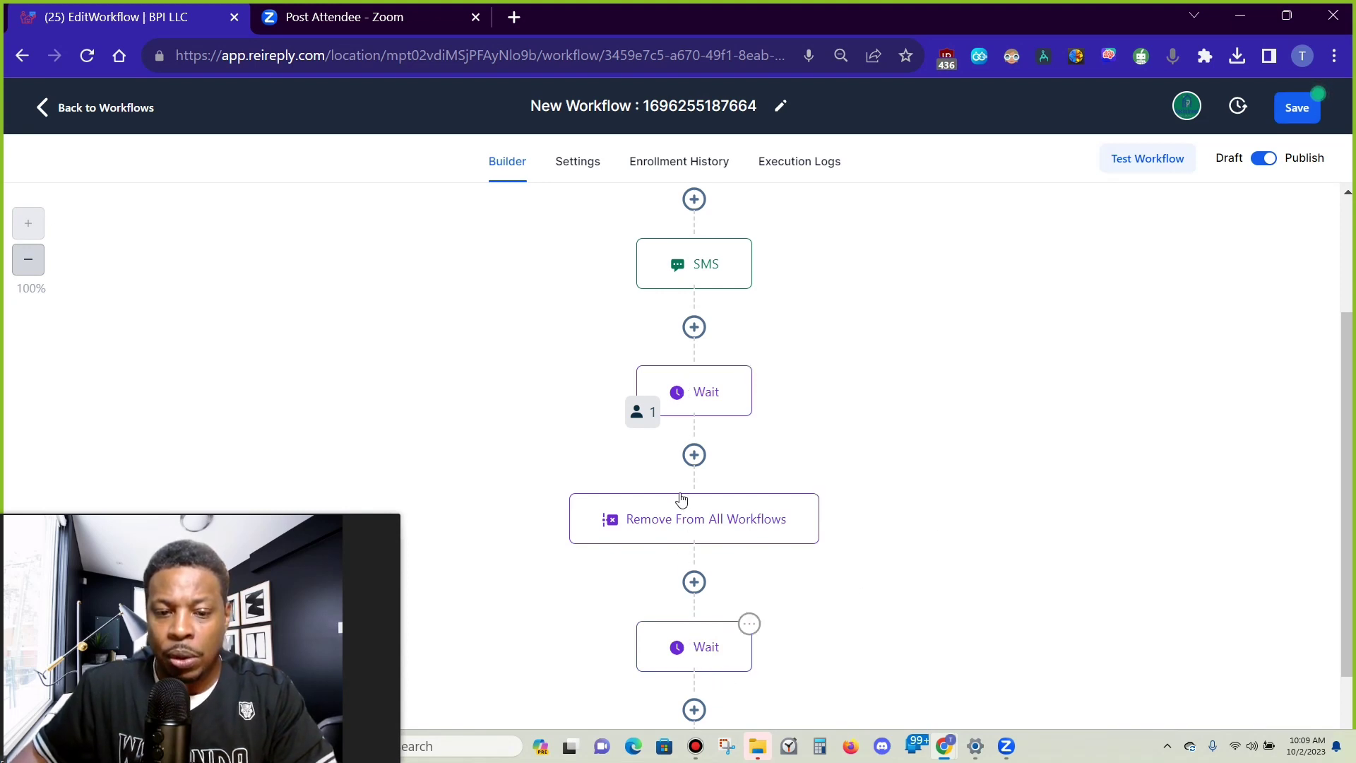
Move all contacts waiting in the first Wait step on to the next step
{"action": "left_click", "coordinate": [642, 413]}
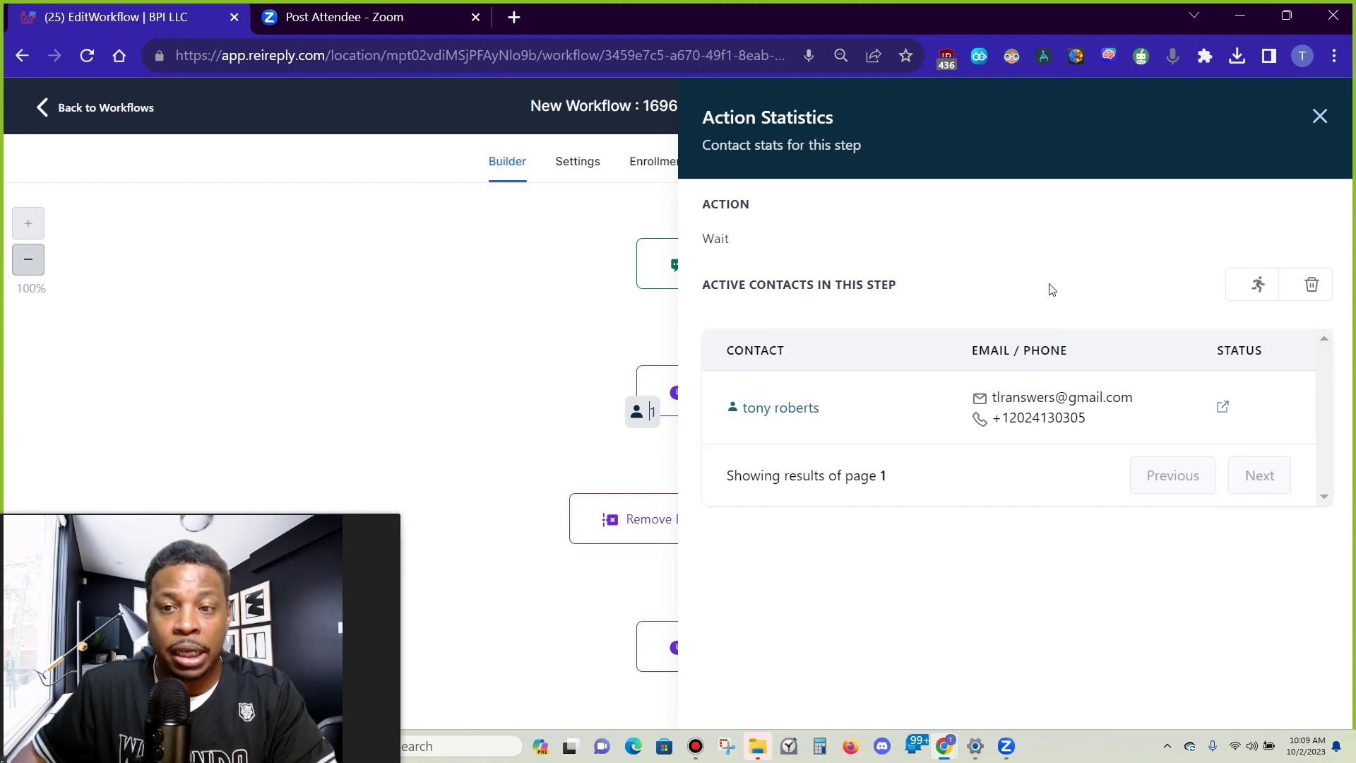
{"action": "left_click", "coordinate": [1256, 287]}
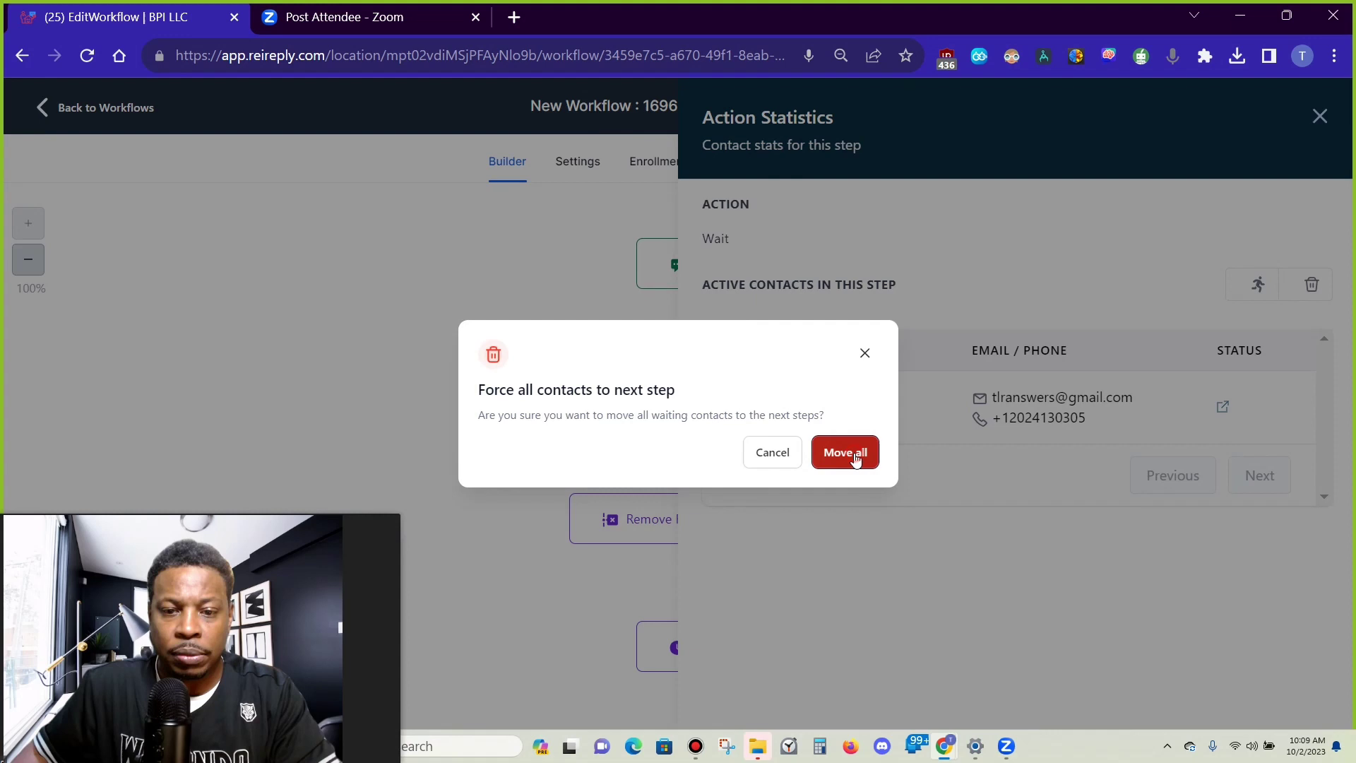
{"action": "left_click", "coordinate": [869, 454]}
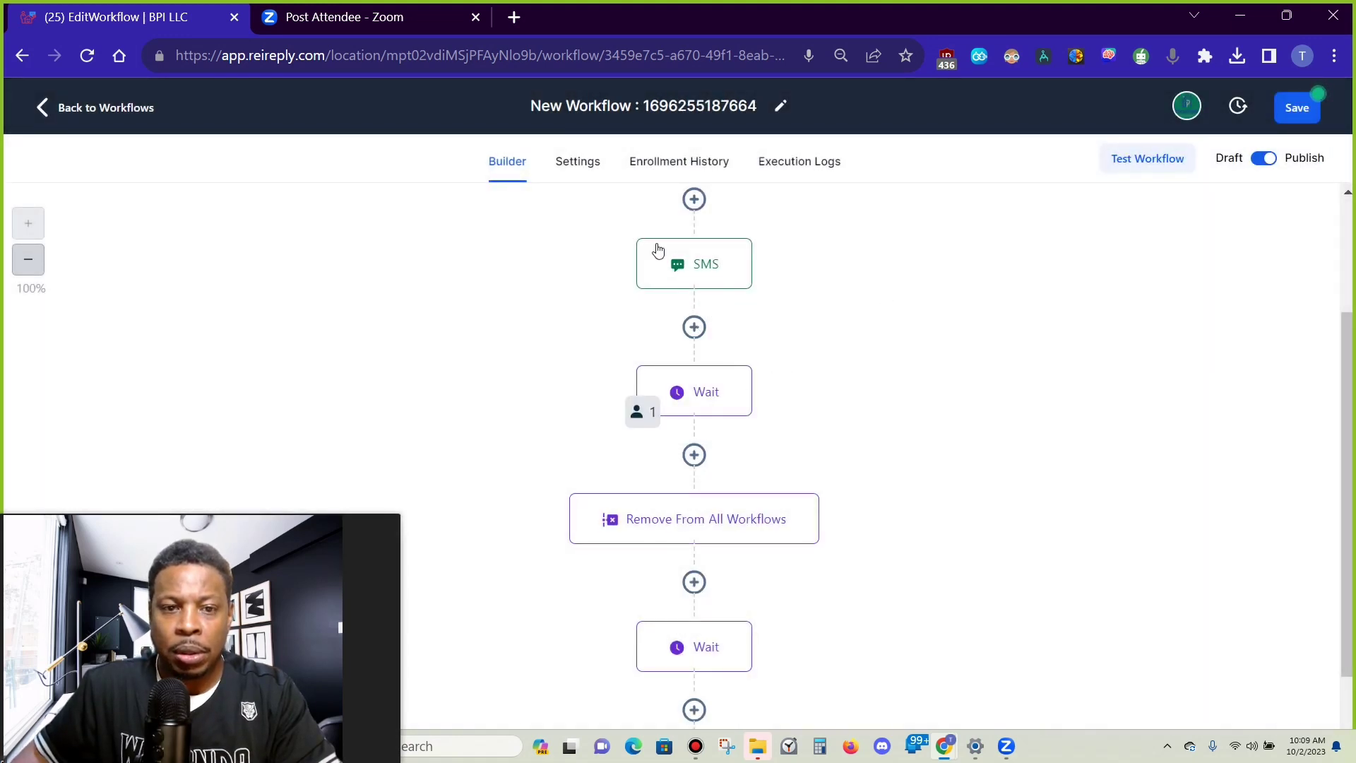
Turn off Include current workflow on the Remove From All Workflows step
{"action": "left_click", "coordinate": [589, 165]}
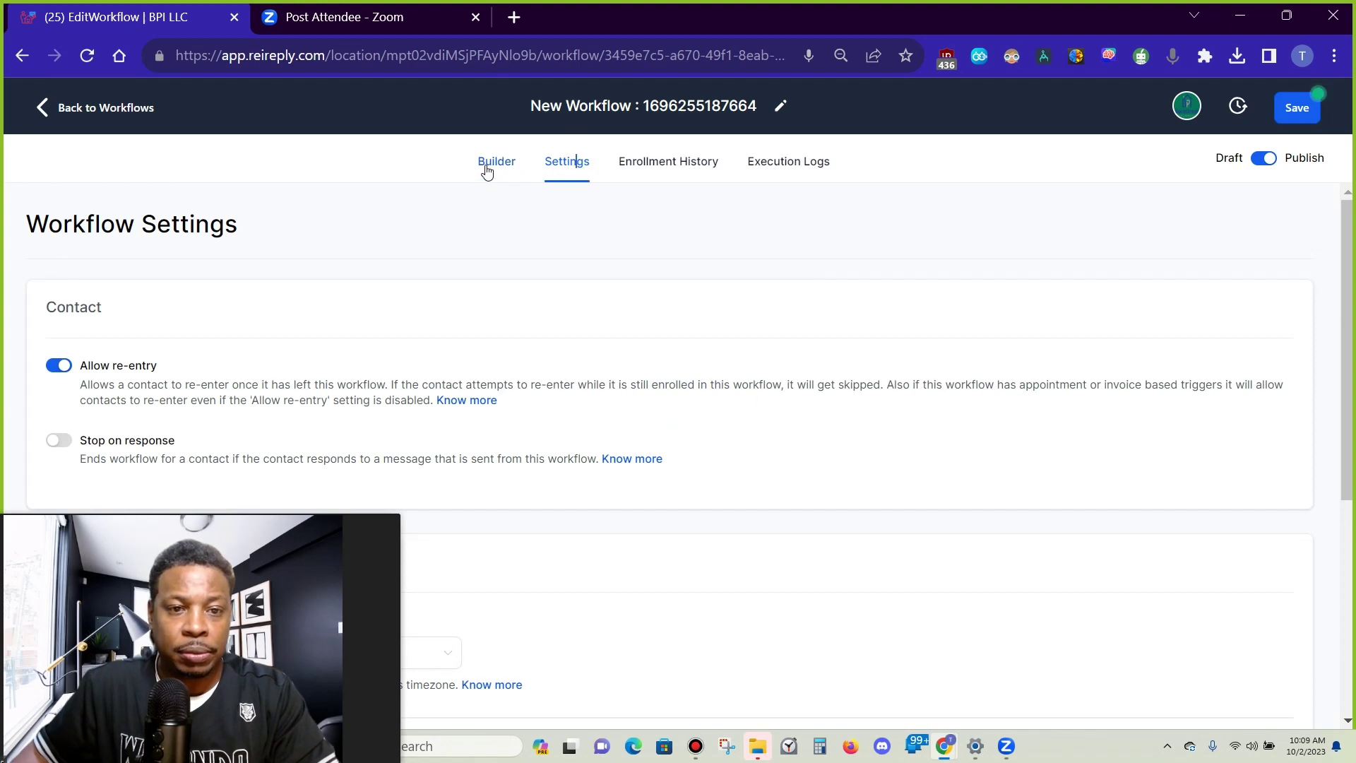
{"action": "left_click", "coordinate": [488, 165]}
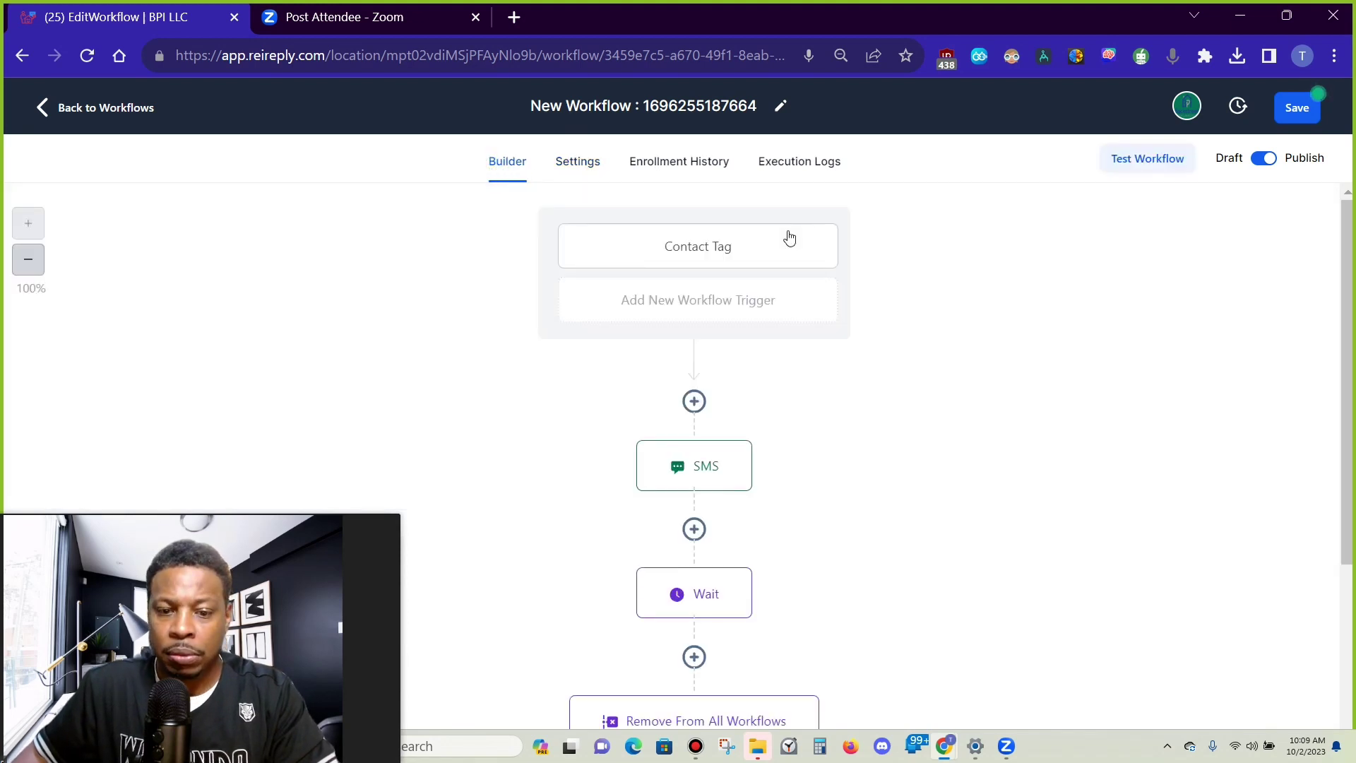
{"action": "scroll", "coordinate": [812, 463], "scroll_direction": "down", "scroll_amount": 4}
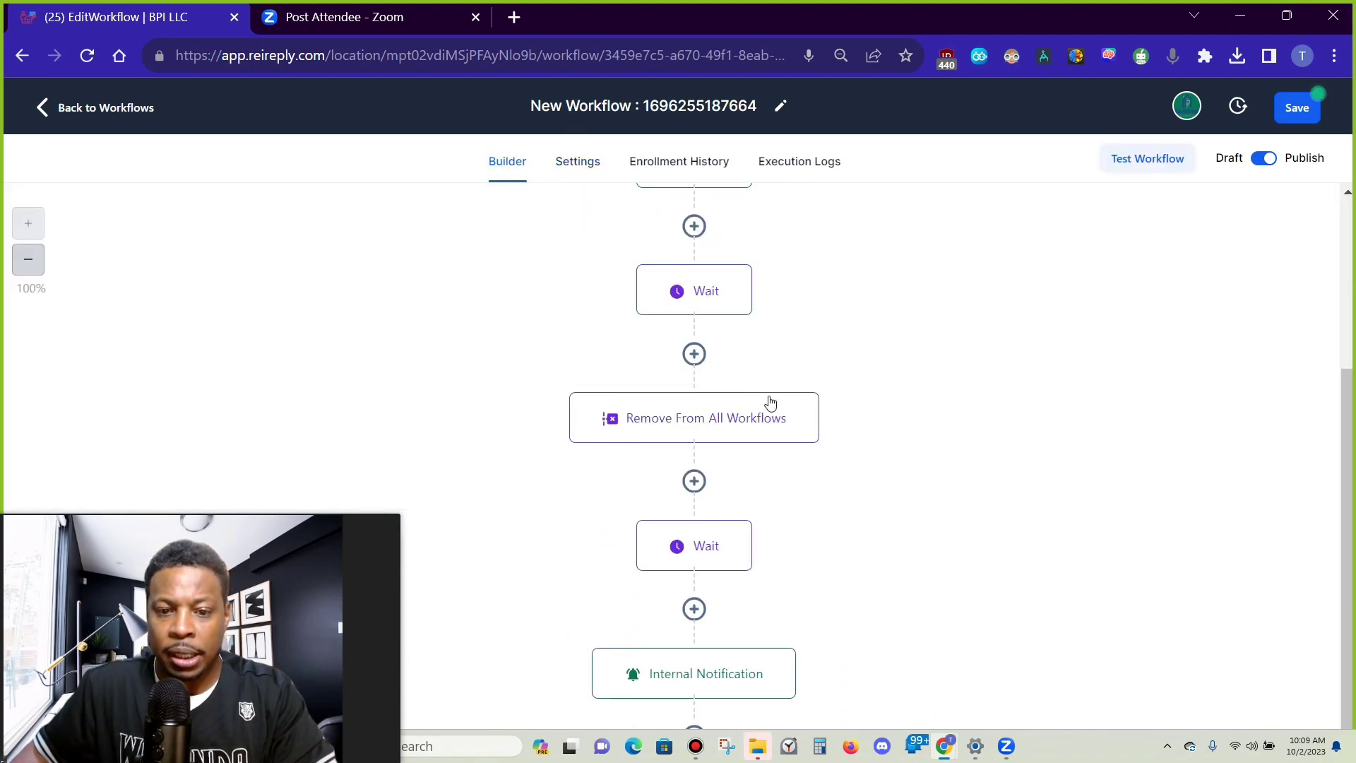
{"action": "mouse_move", "coordinate": [721, 433]}
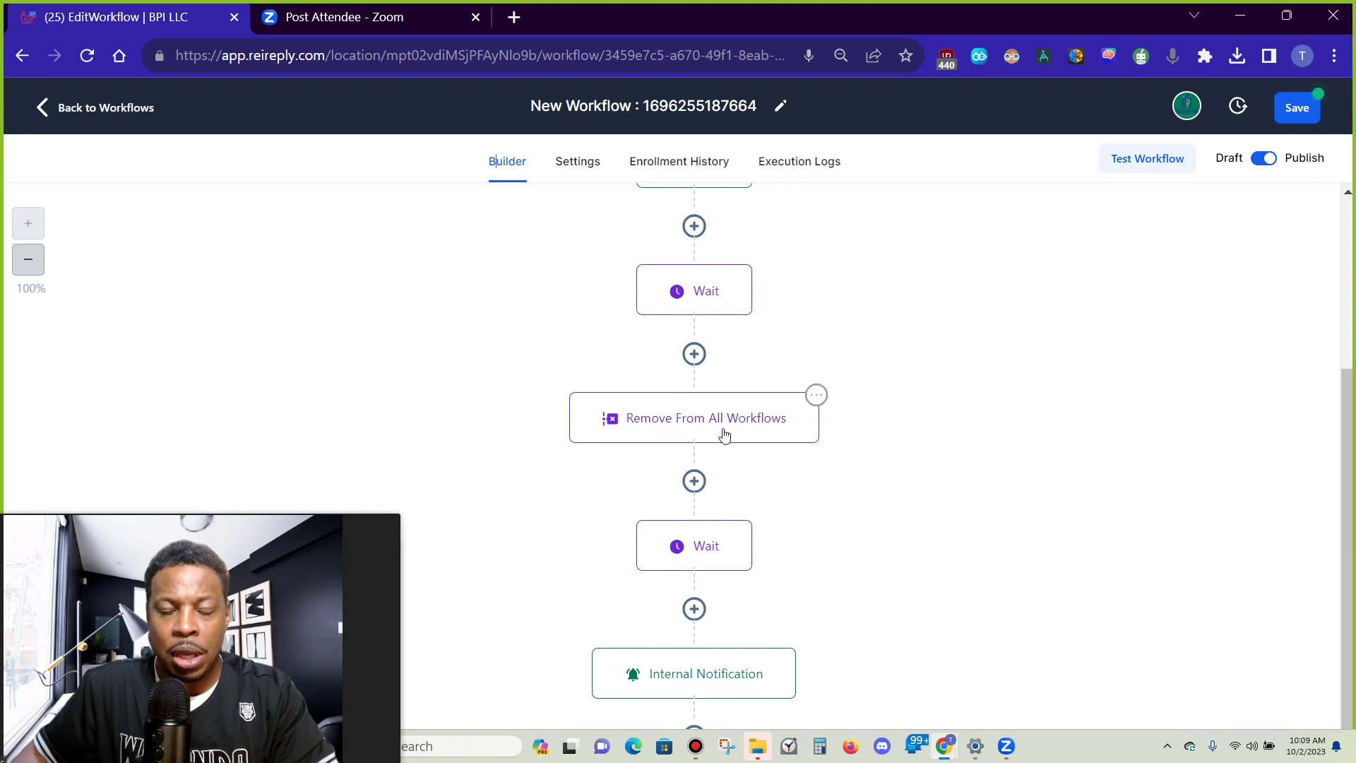
{"action": "left_click", "coordinate": [675, 422]}
{"action": "left_click", "coordinate": [872, 341]}
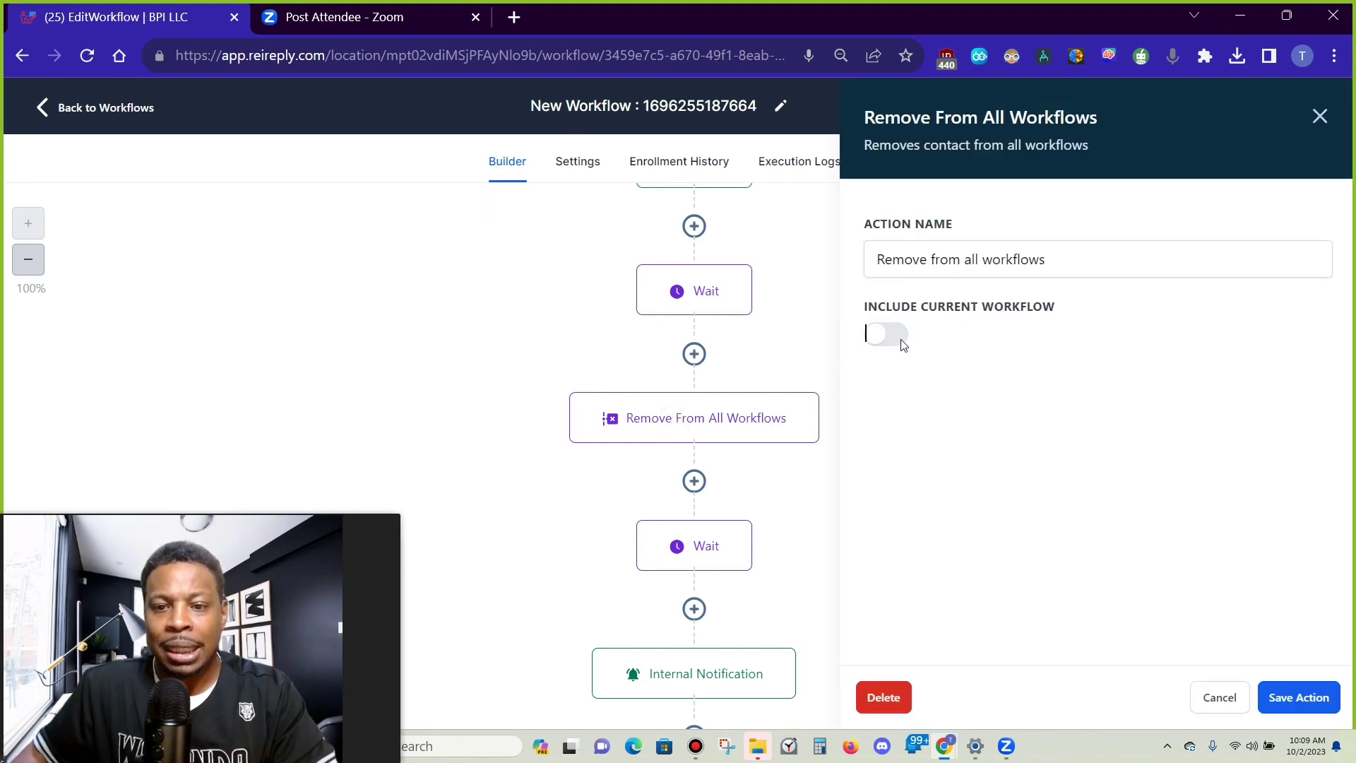